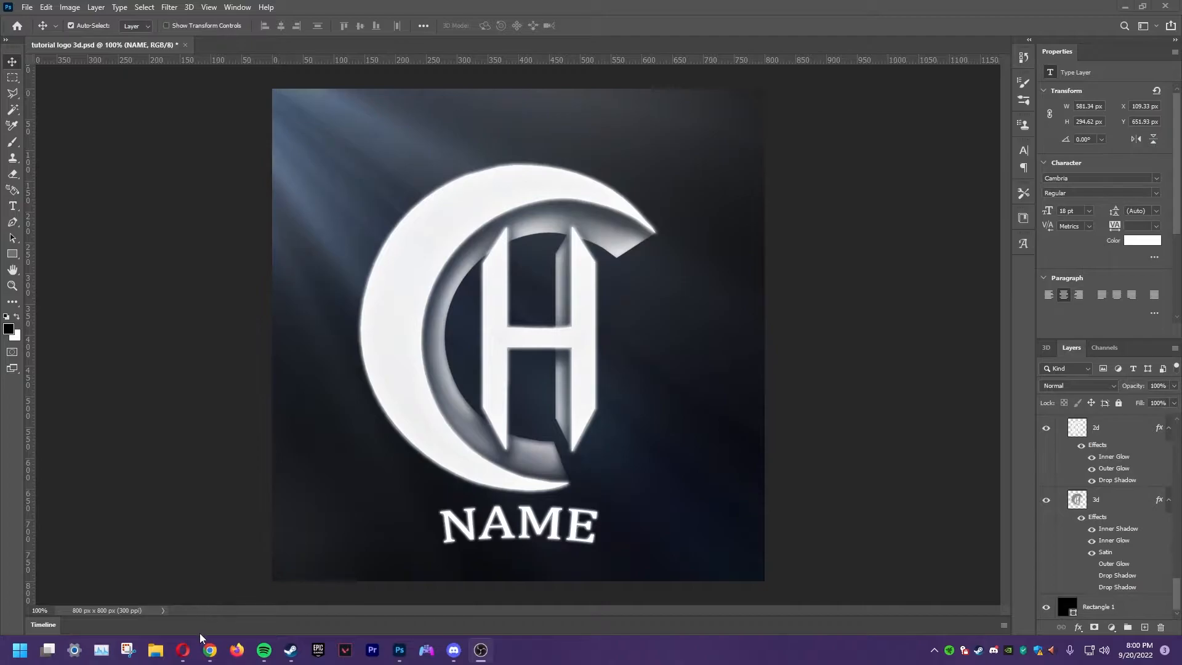
- Switch to the Opera browser and filter the "ichigo bleach png" image results to transparent images only
{"action": "left_click", "coordinate": [182, 650]}
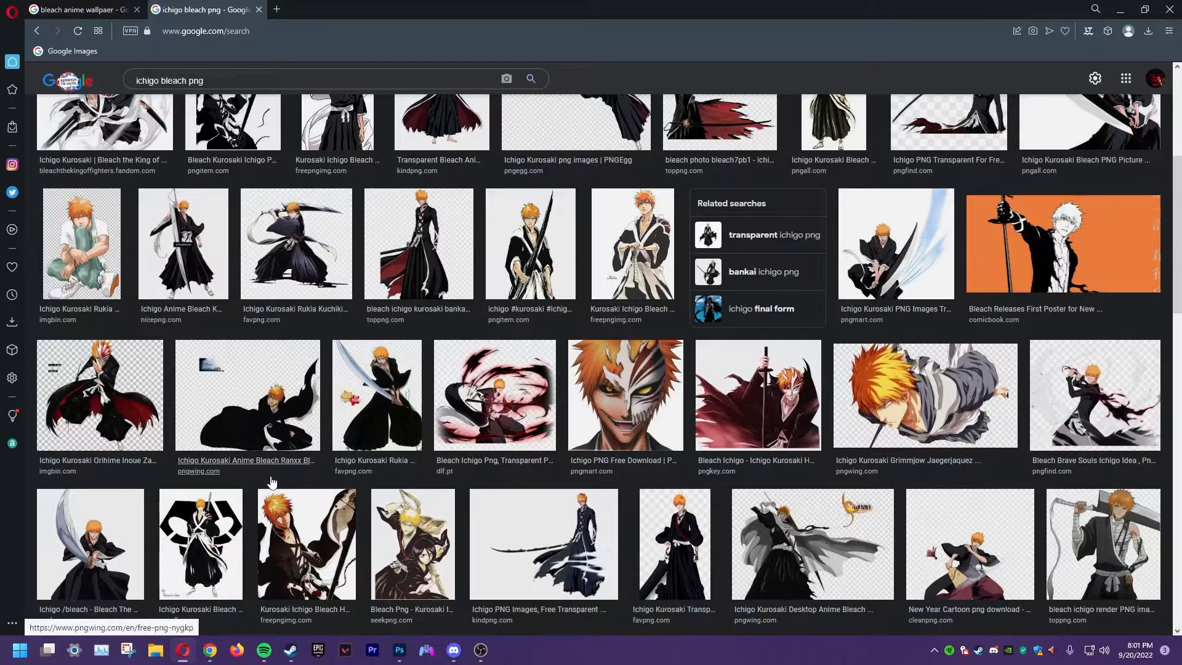
{"action": "left_click", "coordinate": [536, 242]}
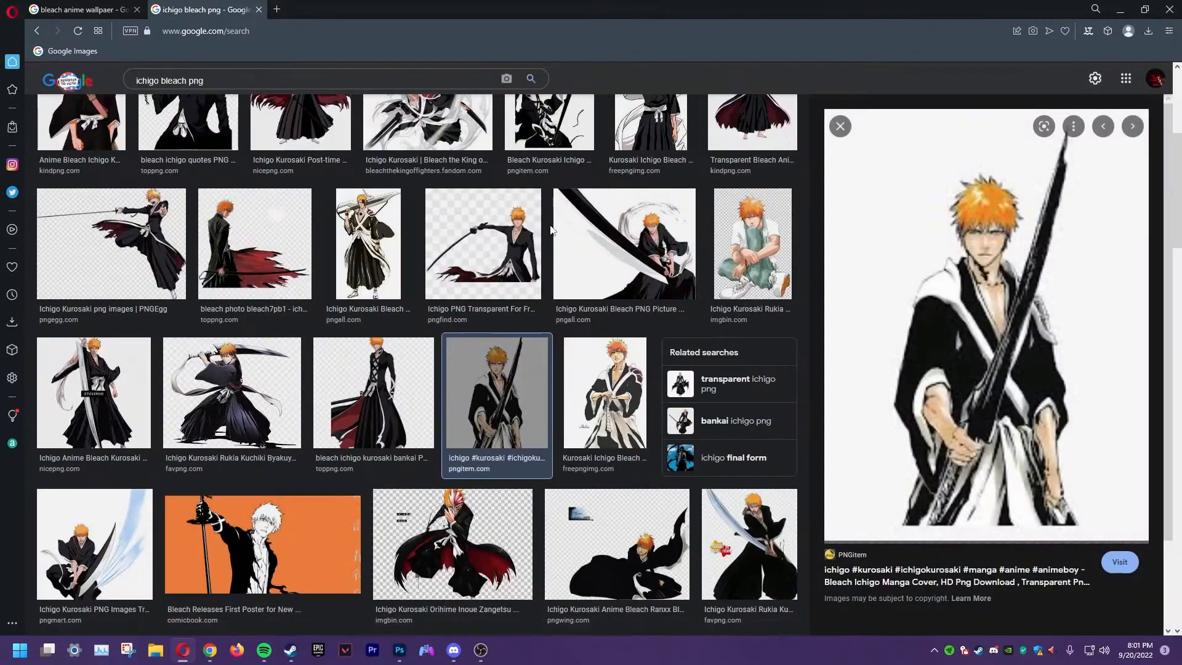
{"action": "left_click", "coordinate": [840, 126]}
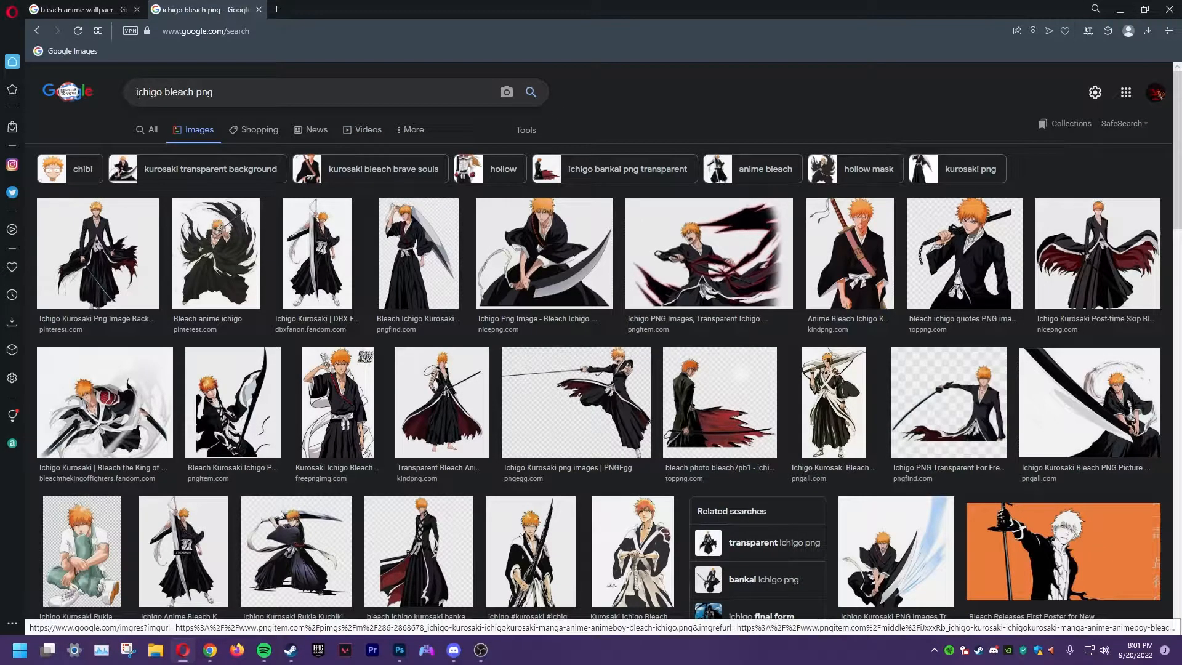
{"action": "left_click", "coordinate": [527, 132]}
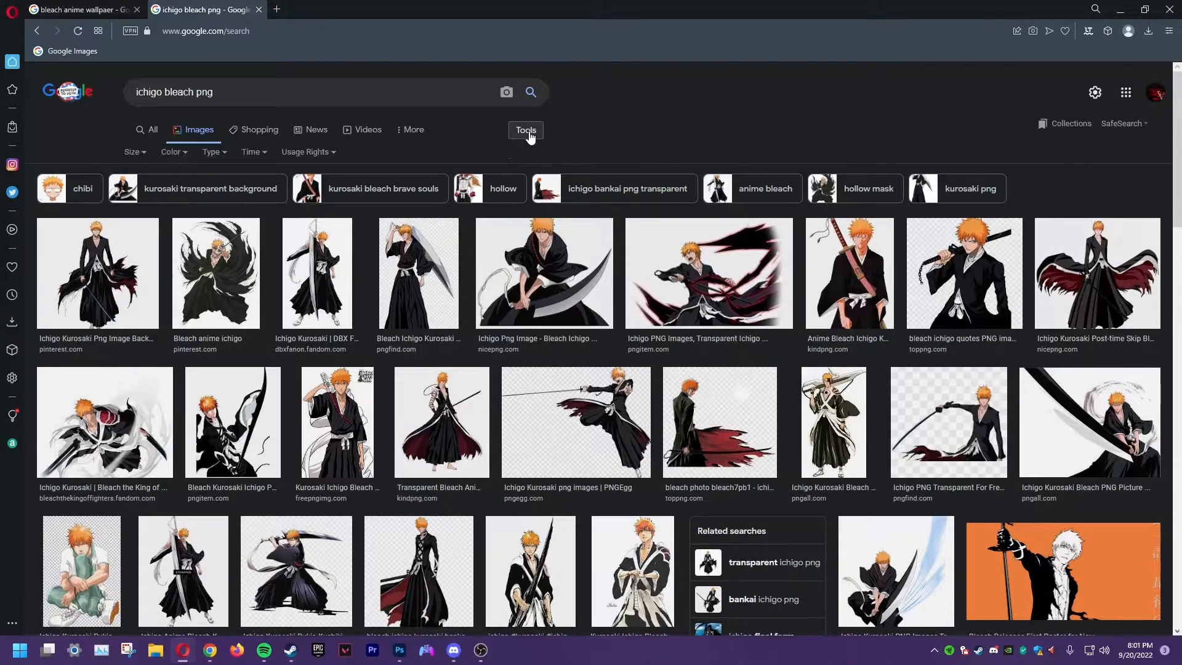
{"action": "left_click", "coordinate": [181, 154]}
{"action": "left_click", "coordinate": [182, 212]}
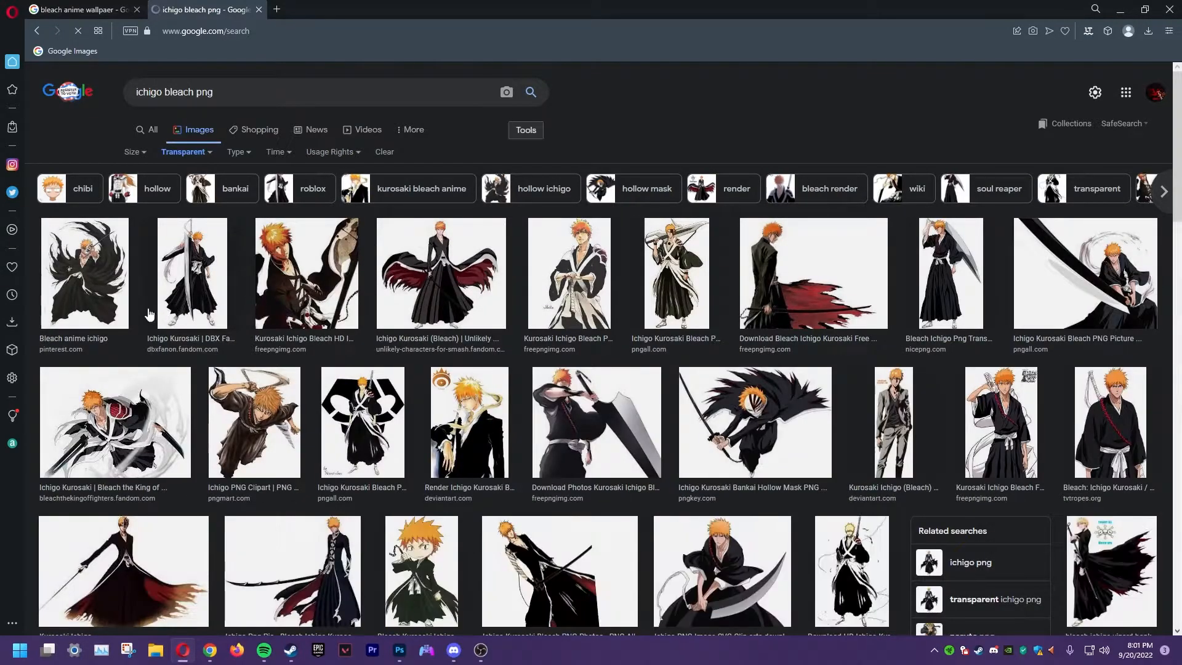
- Compare a few transparent Ichigo renders and save the NicePNG full-body sword image as a PNG in the tutorial tn folder
{"action": "left_click", "coordinate": [594, 268]}
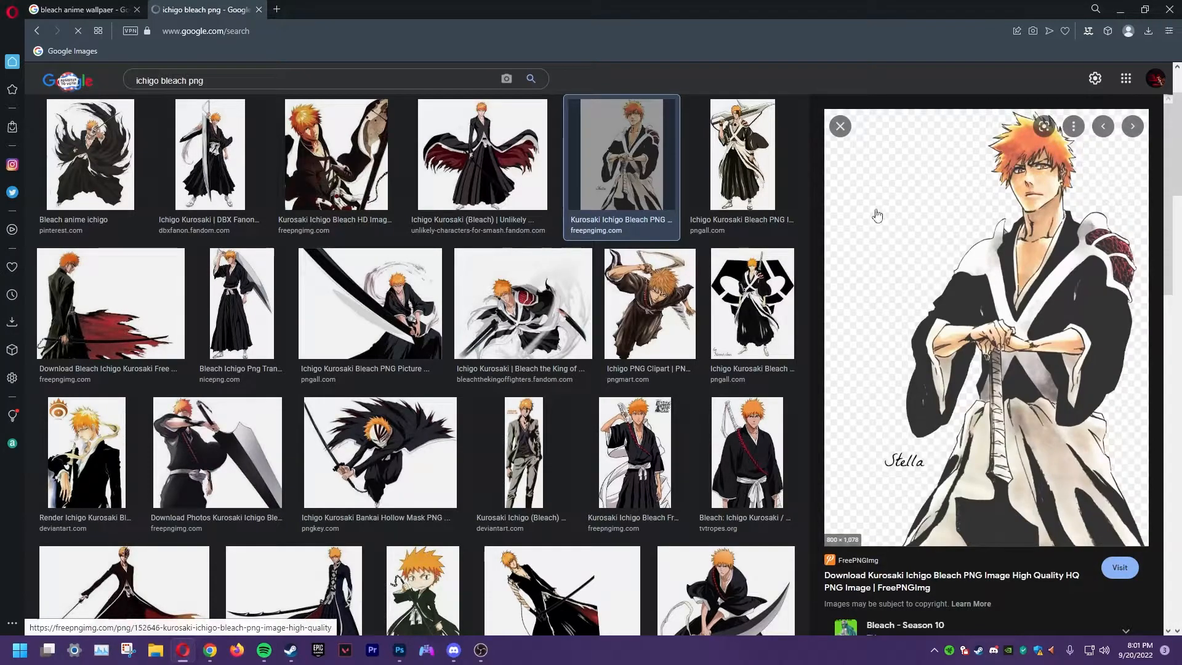
{"action": "left_click", "coordinate": [769, 154]}
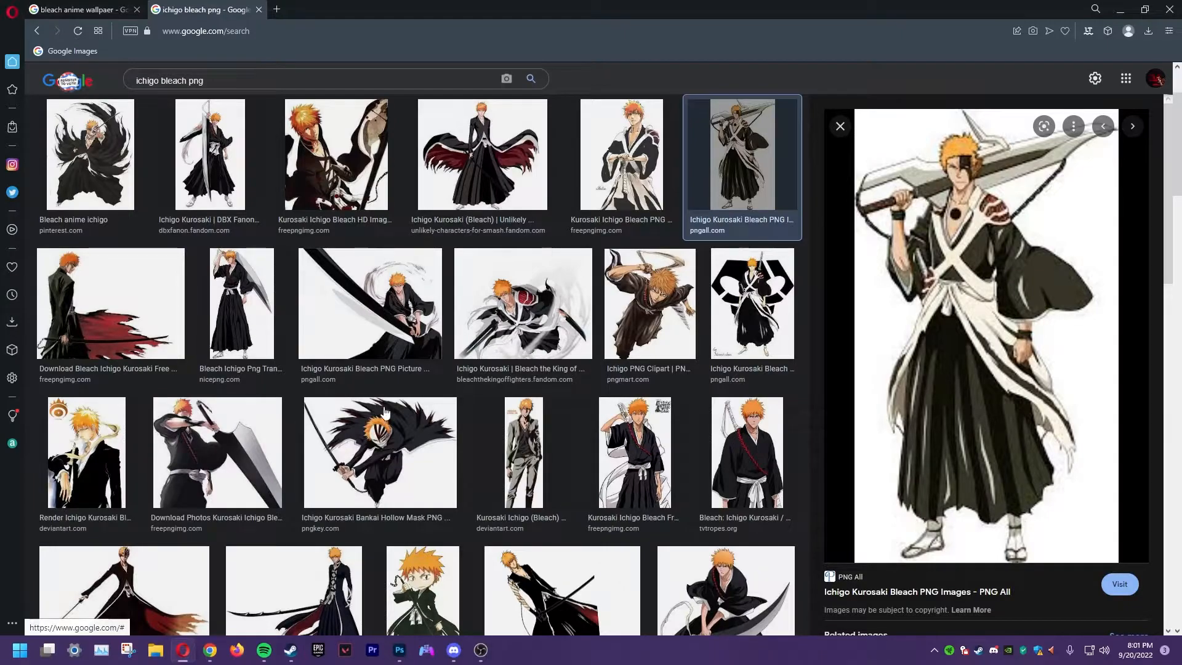
{"action": "left_click", "coordinate": [233, 291]}
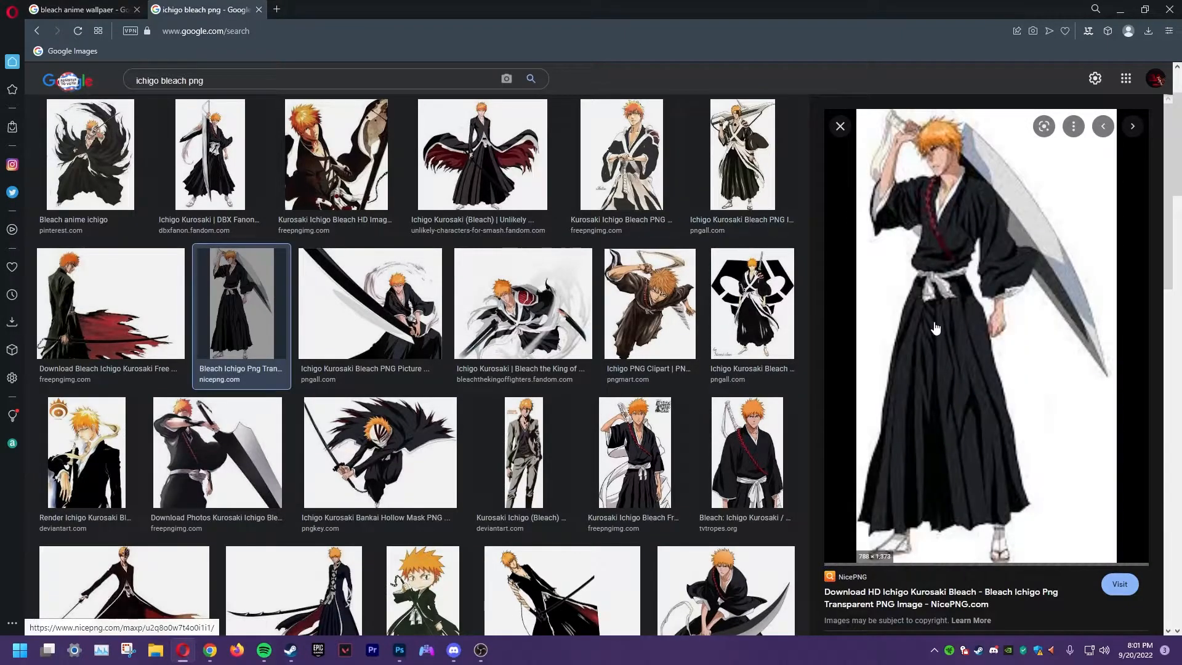
{"action": "right_click", "coordinate": [1019, 349]}
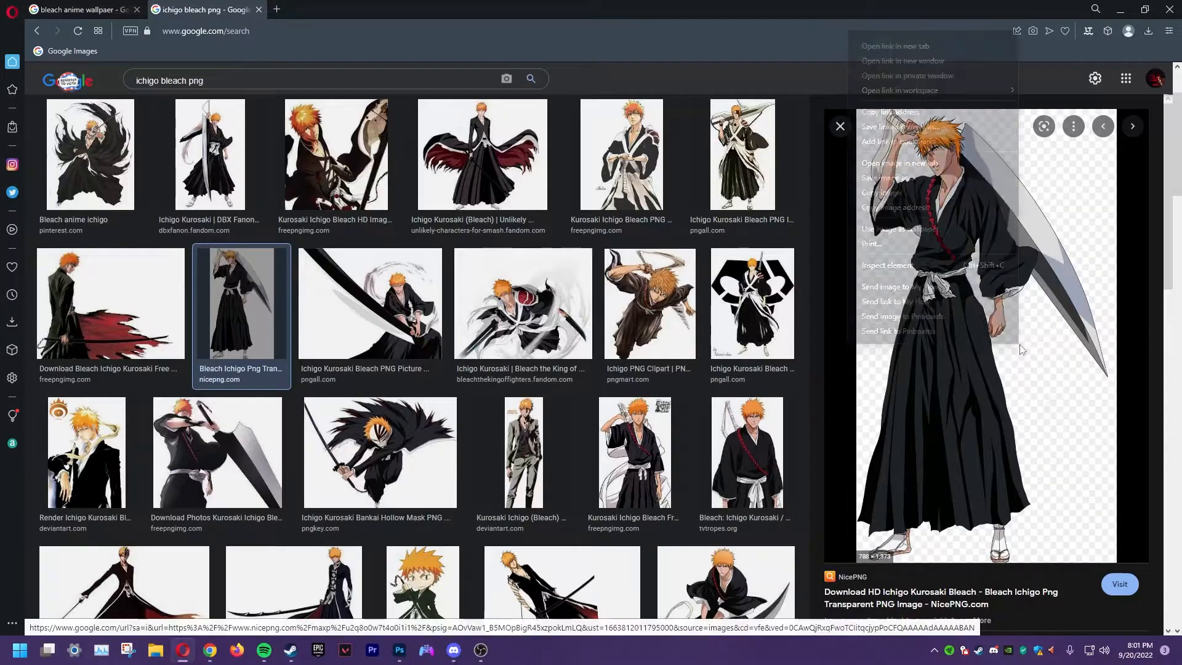
{"action": "left_click", "coordinate": [891, 178]}
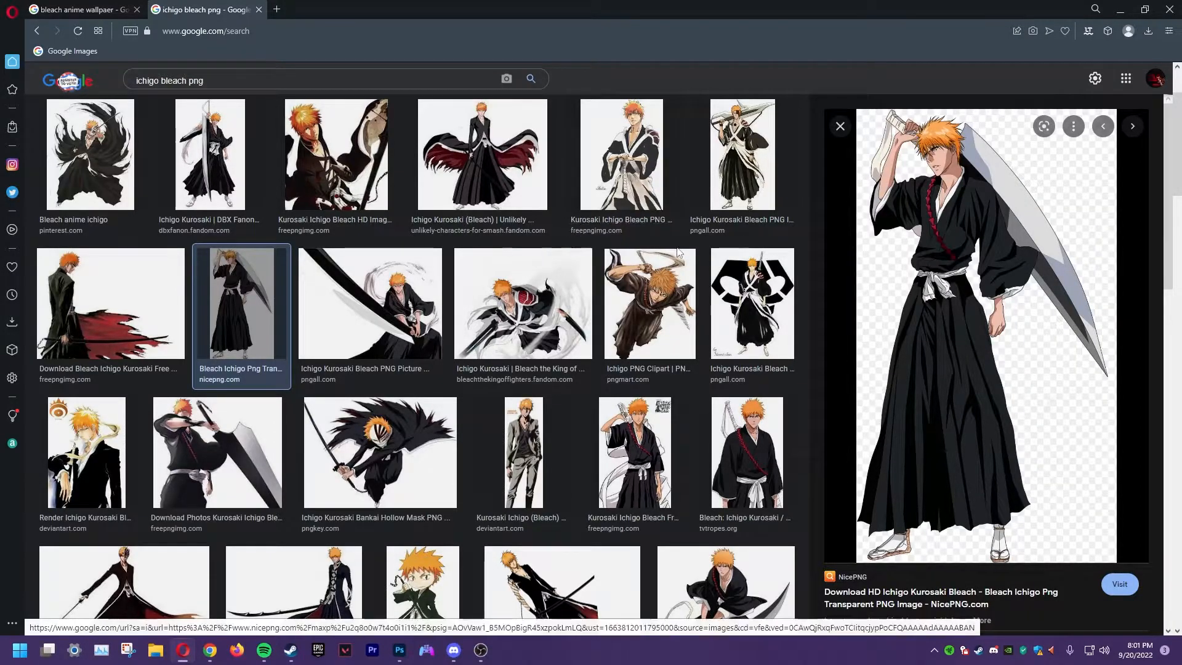
{"action": "right_click", "coordinate": [932, 346]}
{"action": "left_click", "coordinate": [1004, 148]}
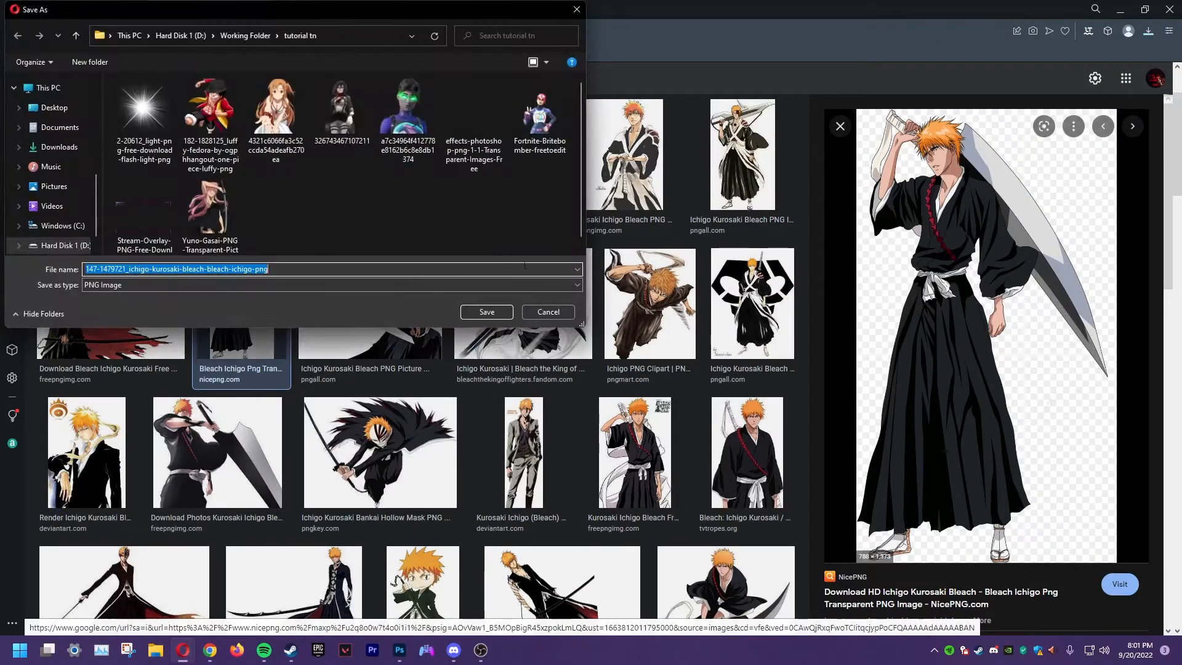
{"action": "left_click", "coordinate": [492, 310]}
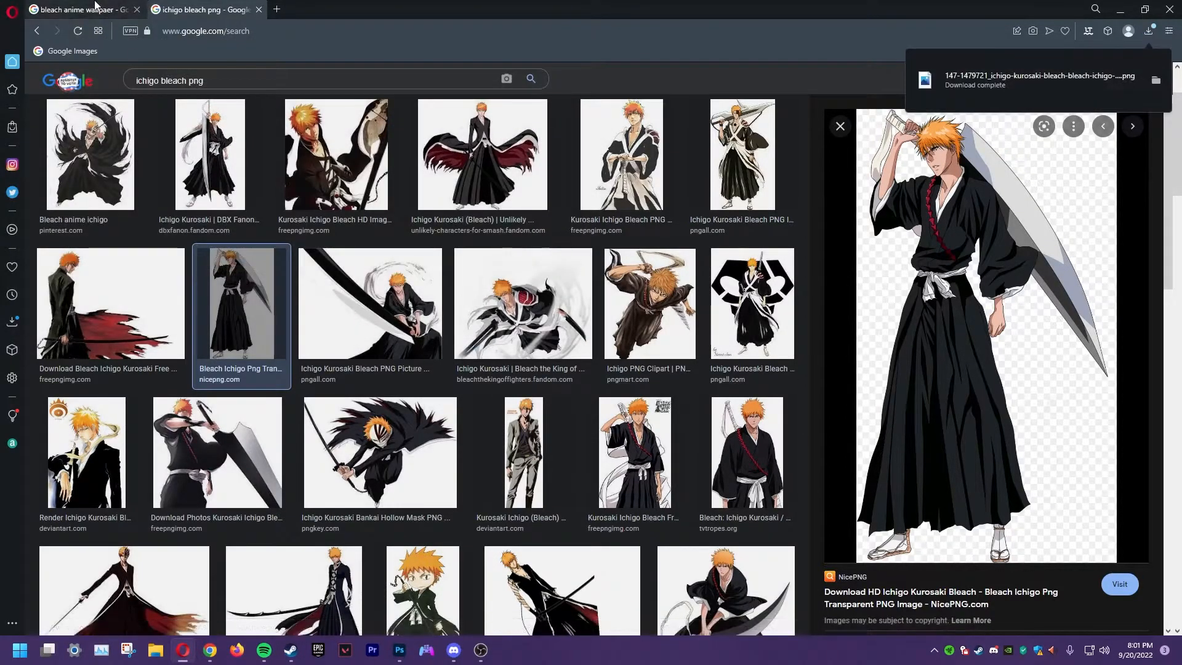
- From the "bleach anime wallpaper" results, save the dark red WallpaperAccess Bleach PC wallpaper as WEBP file 10666 in the tutorial tn folder
{"action": "left_click", "coordinate": [96, 6]}
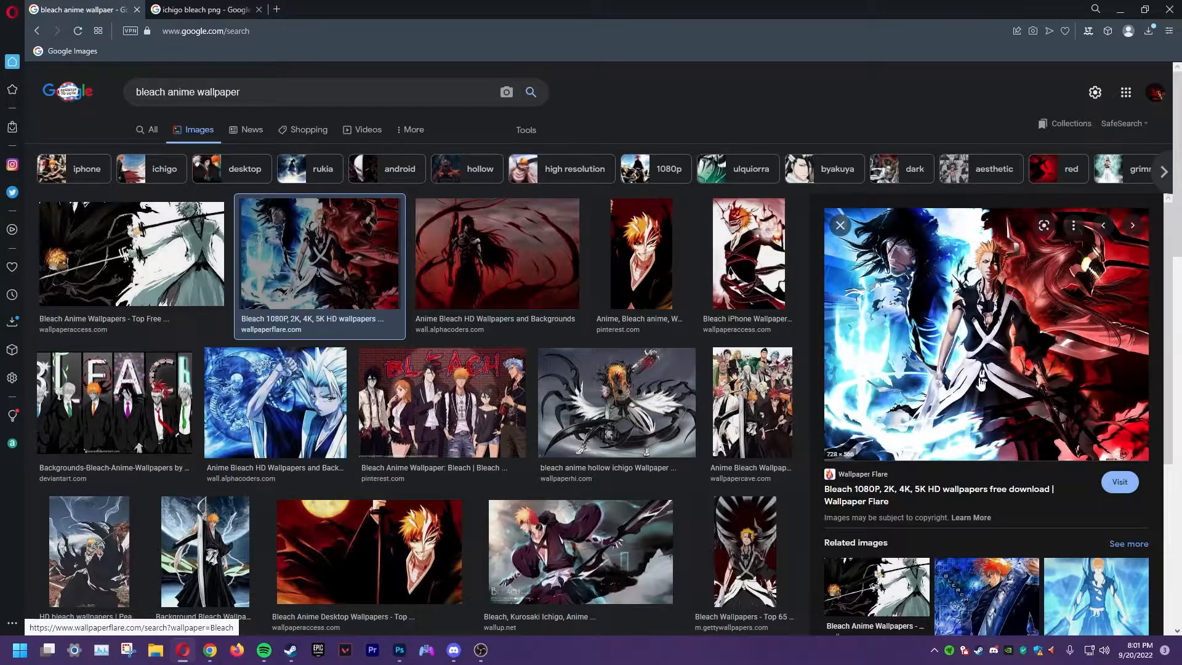
{"action": "scroll", "coordinate": [476, 413], "scroll_direction": "down", "scroll_amount": 3}
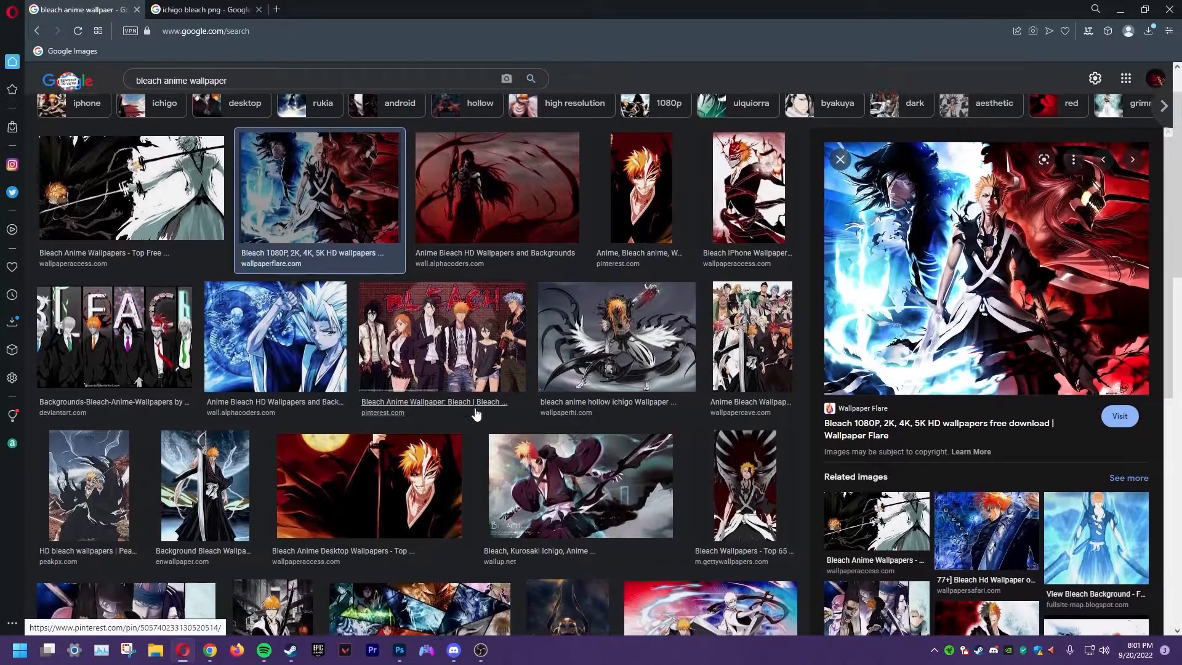
{"action": "scroll", "coordinate": [366, 386], "scroll_direction": "down", "scroll_amount": 3}
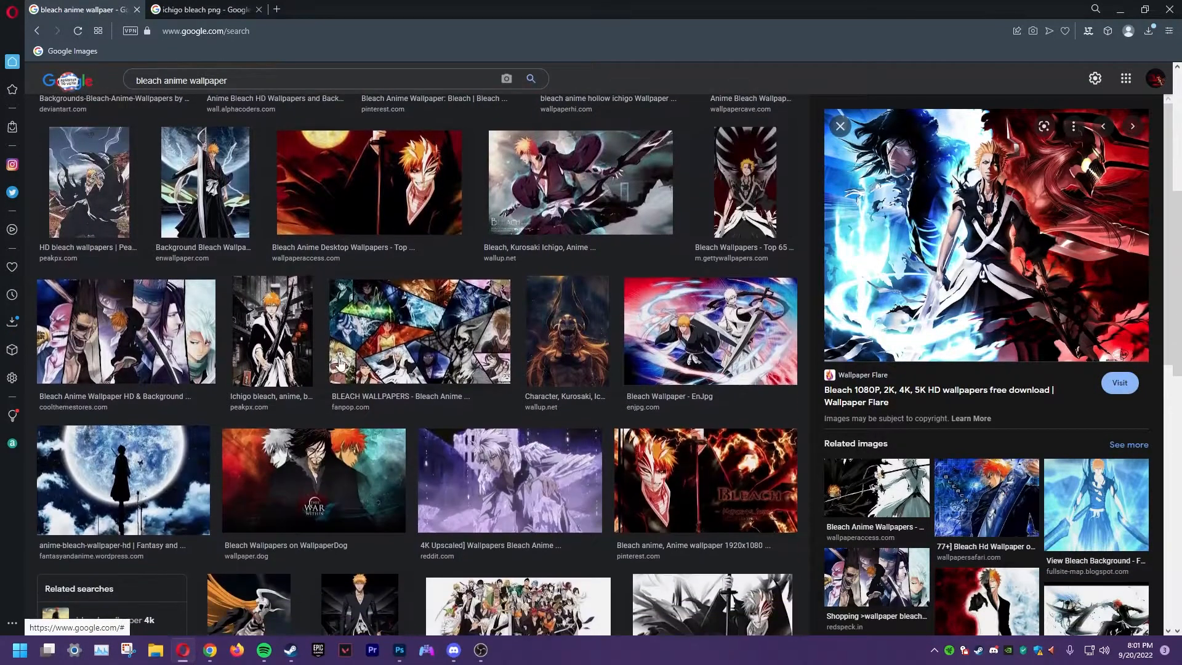
{"action": "left_click", "coordinate": [357, 195]}
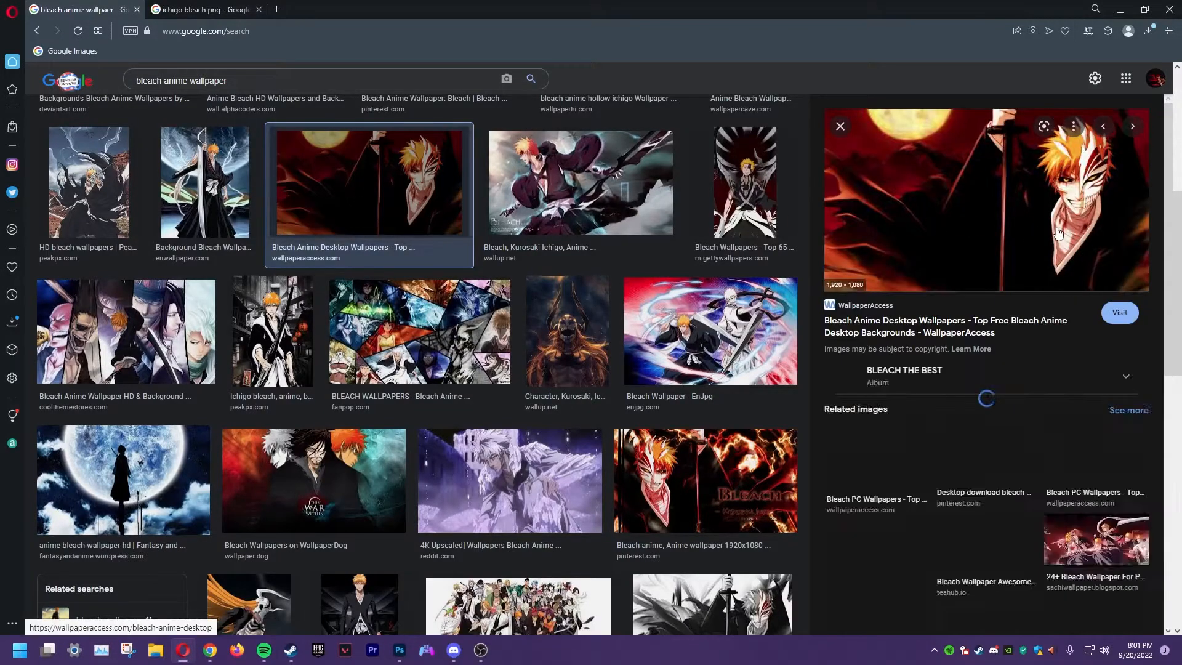
{"action": "left_click", "coordinate": [875, 489]}
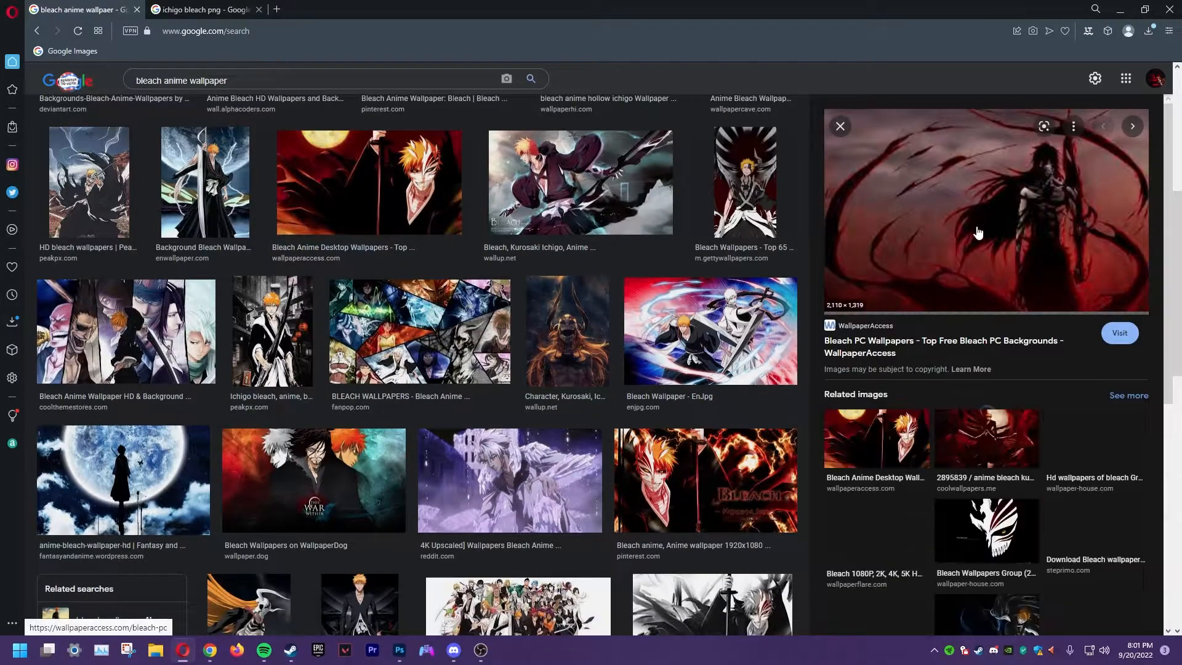
{"action": "right_click", "coordinate": [991, 182]}
{"action": "left_click", "coordinate": [1052, 337]}
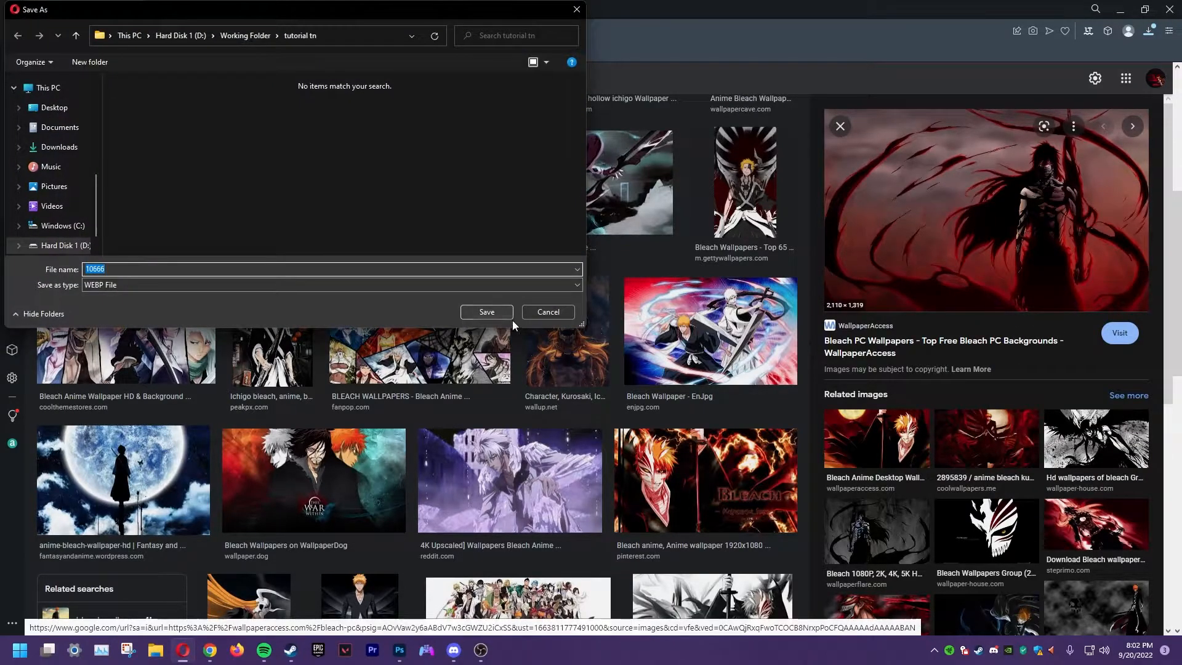
{"action": "left_click", "coordinate": [486, 311]}
- Save the related red Kurosaki Ichigo wallpaper 2895839 from Cool wallpapers to the tutorial tn folder
{"action": "left_click", "coordinate": [986, 439]}
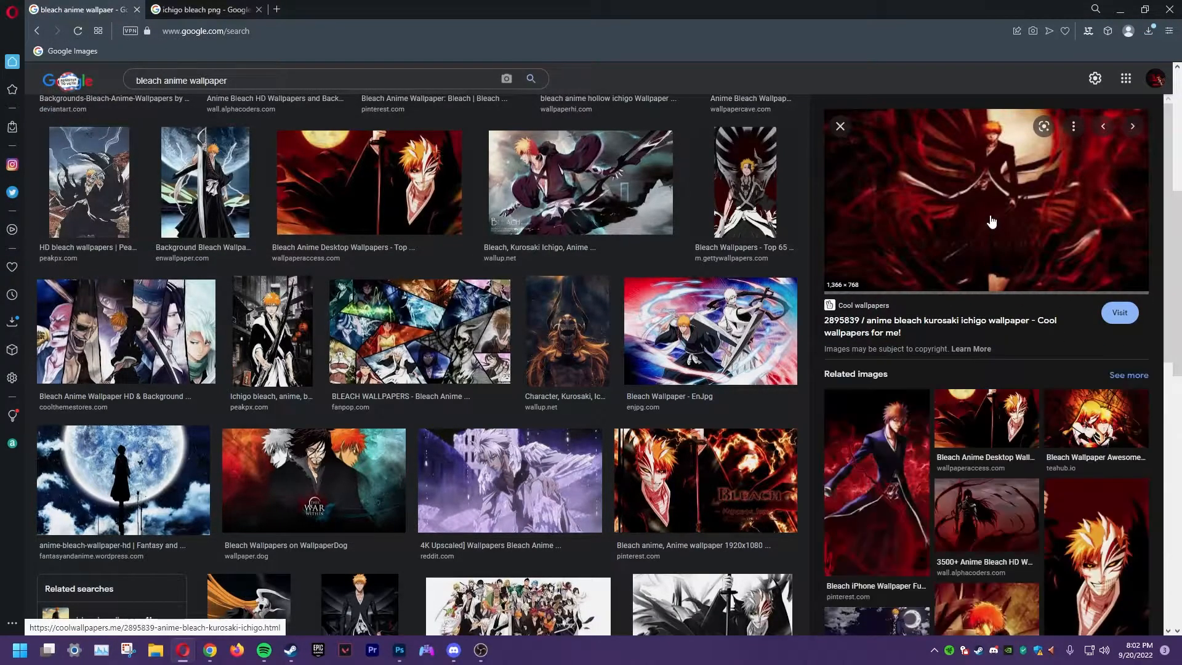
{"action": "right_click", "coordinate": [991, 220]}
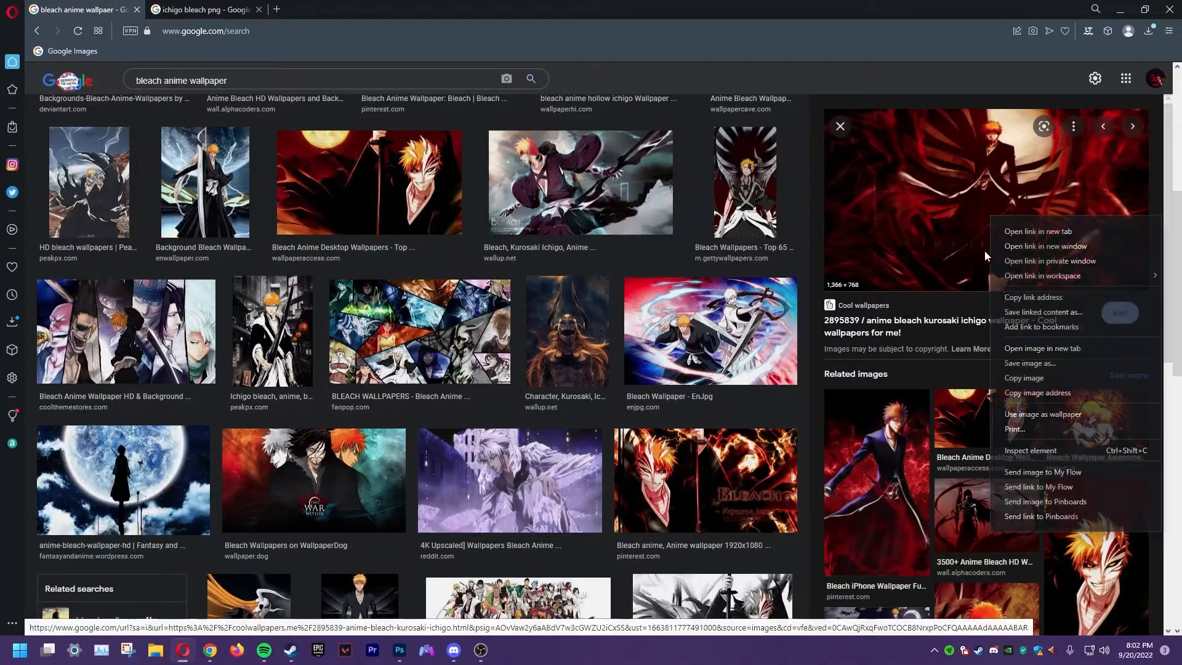
{"action": "left_click", "coordinate": [1046, 365]}
{"action": "left_click", "coordinate": [496, 314]}
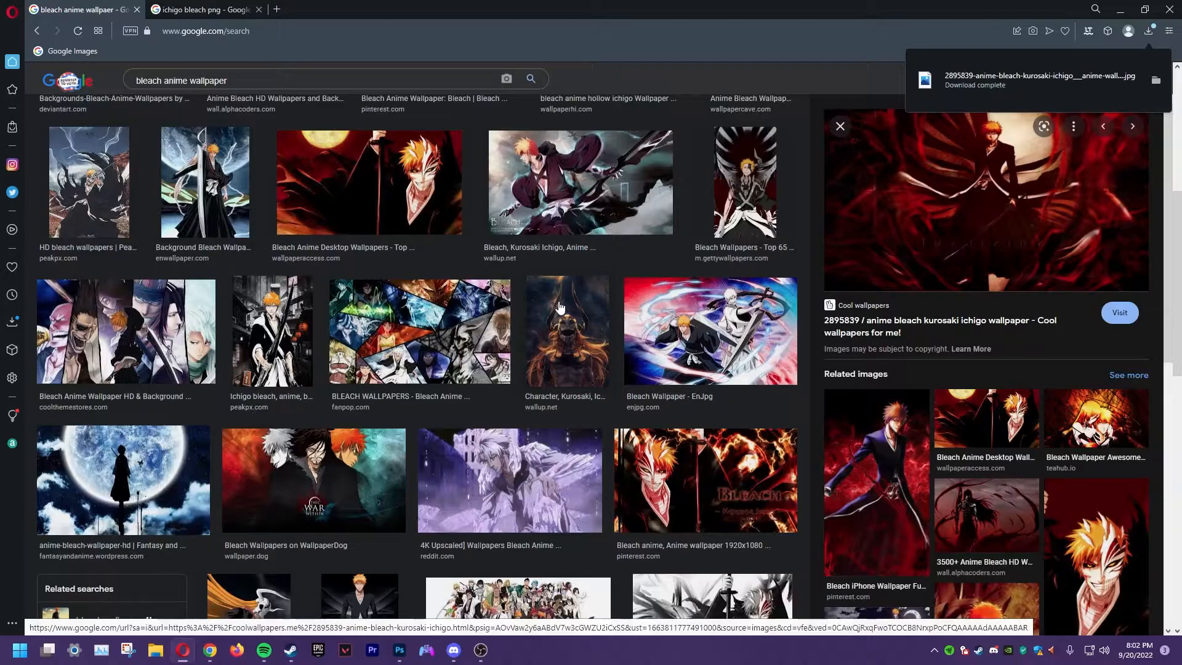
- Switch to Photoshop and select the black Rectangle 1 background layer beneath the logo group
{"action": "mouse_move", "coordinate": [453, 662]}
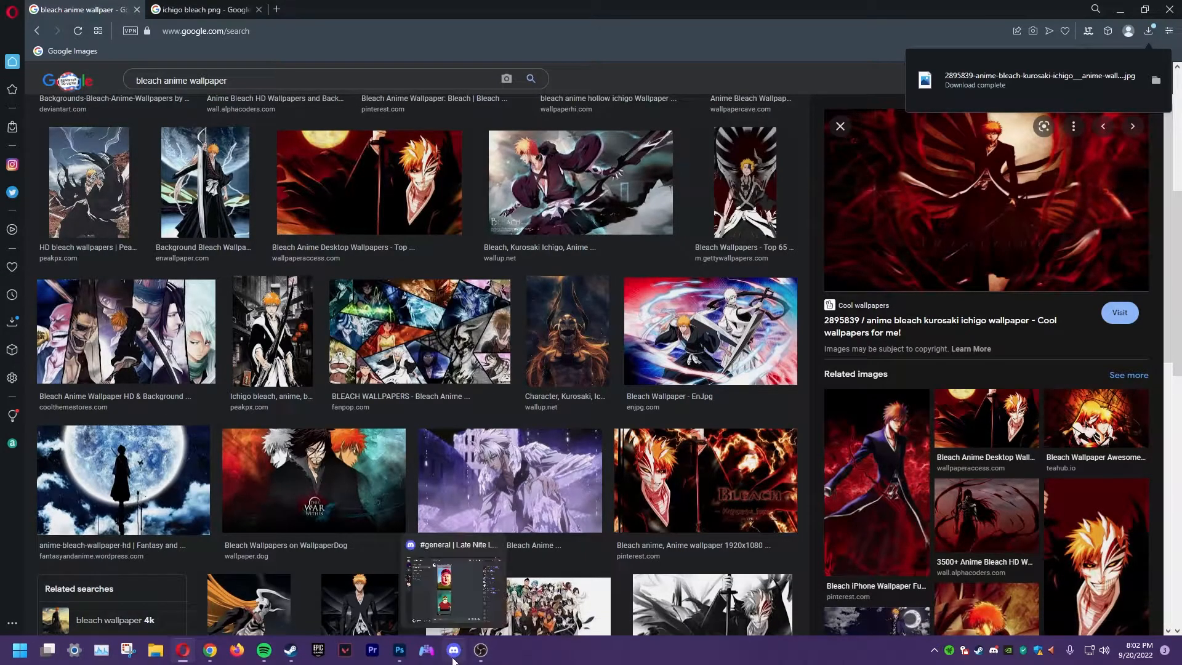
{"action": "left_click", "coordinate": [400, 653]}
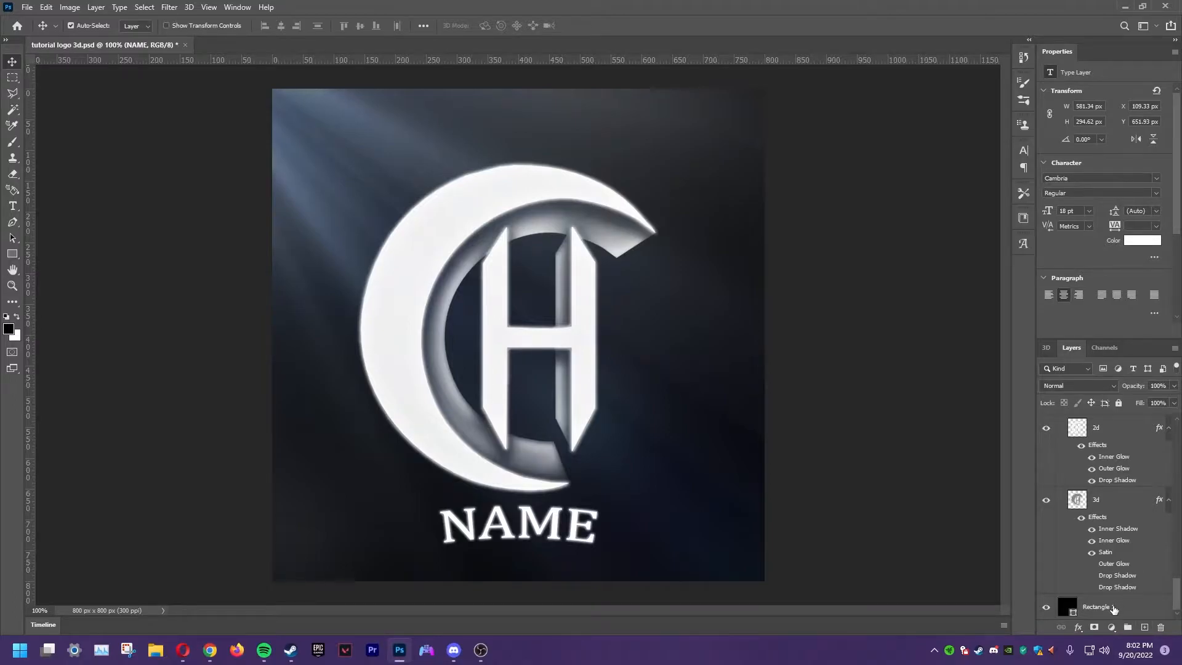
{"action": "left_click", "coordinate": [1114, 608]}
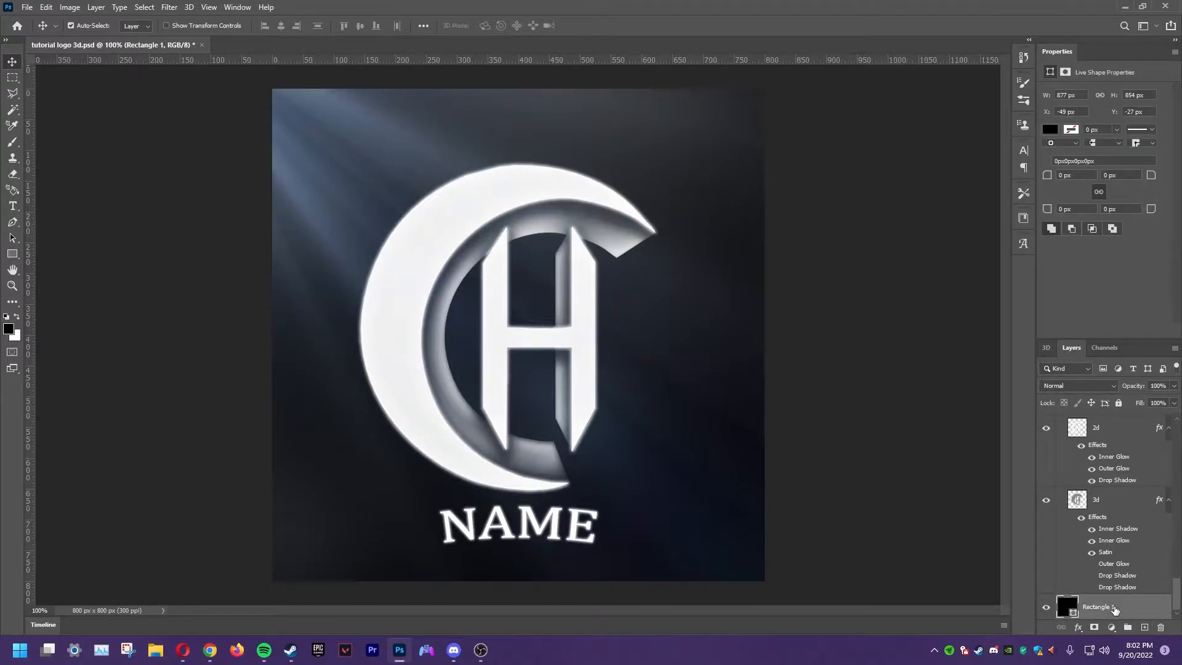
{"action": "scroll", "coordinate": [1105, 505], "scroll_direction": "up", "scroll_amount": 3}
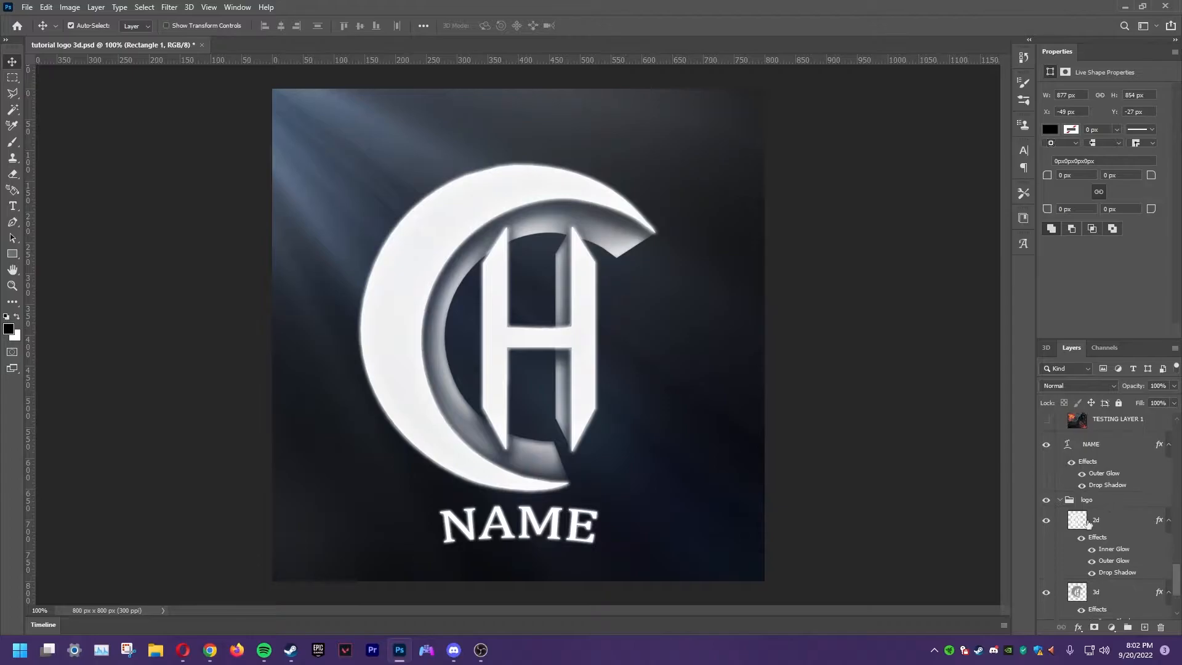
{"action": "scroll", "coordinate": [1119, 518], "scroll_direction": "down", "scroll_amount": 3}
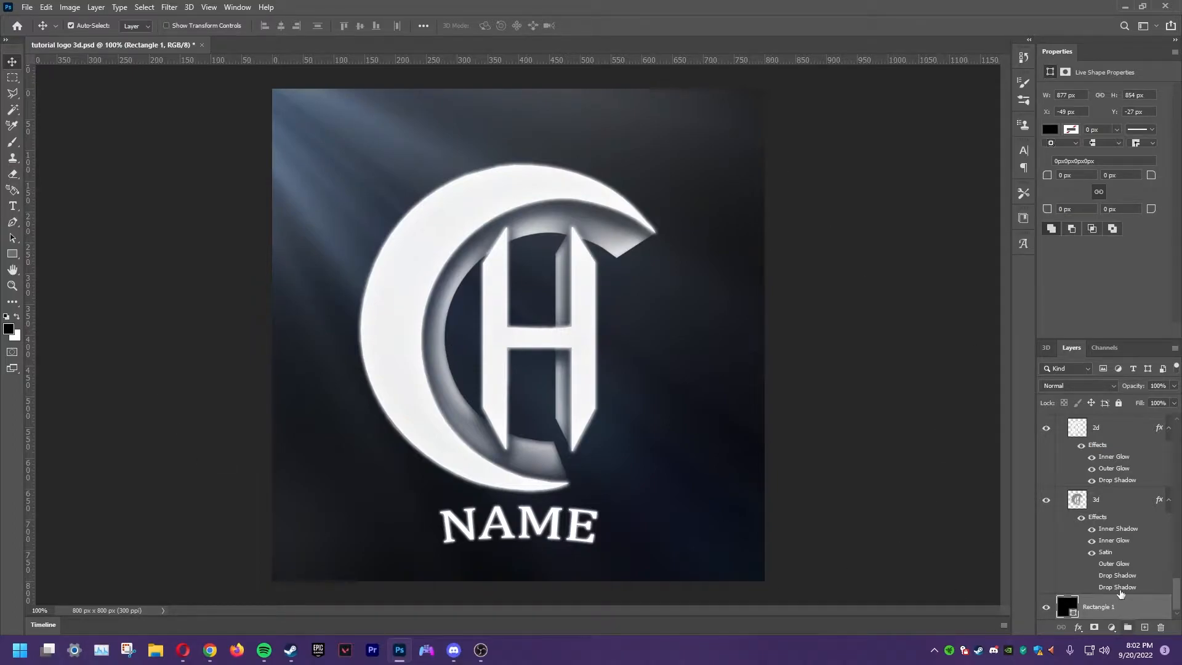
- Place the 2895839 Bleach Kurosaki Ichigo wallpaper from the tutorial tn folder as an embedded image above Rectangle 1
{"action": "left_click", "coordinate": [27, 7]}
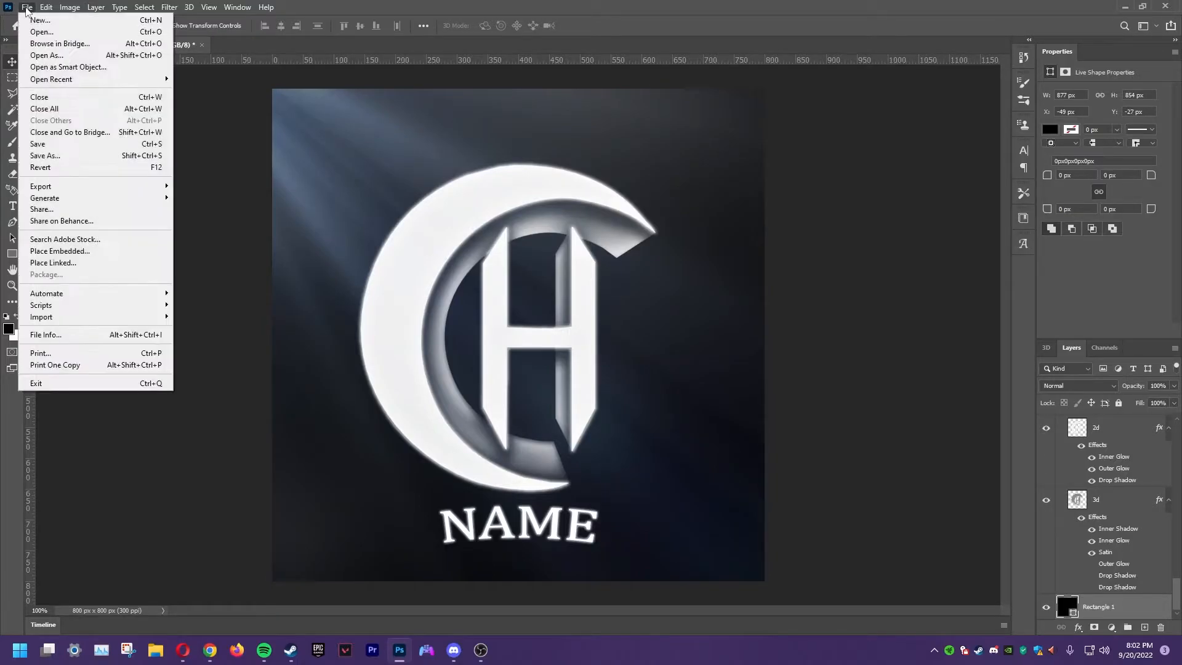
{"action": "left_click", "coordinate": [63, 251]}
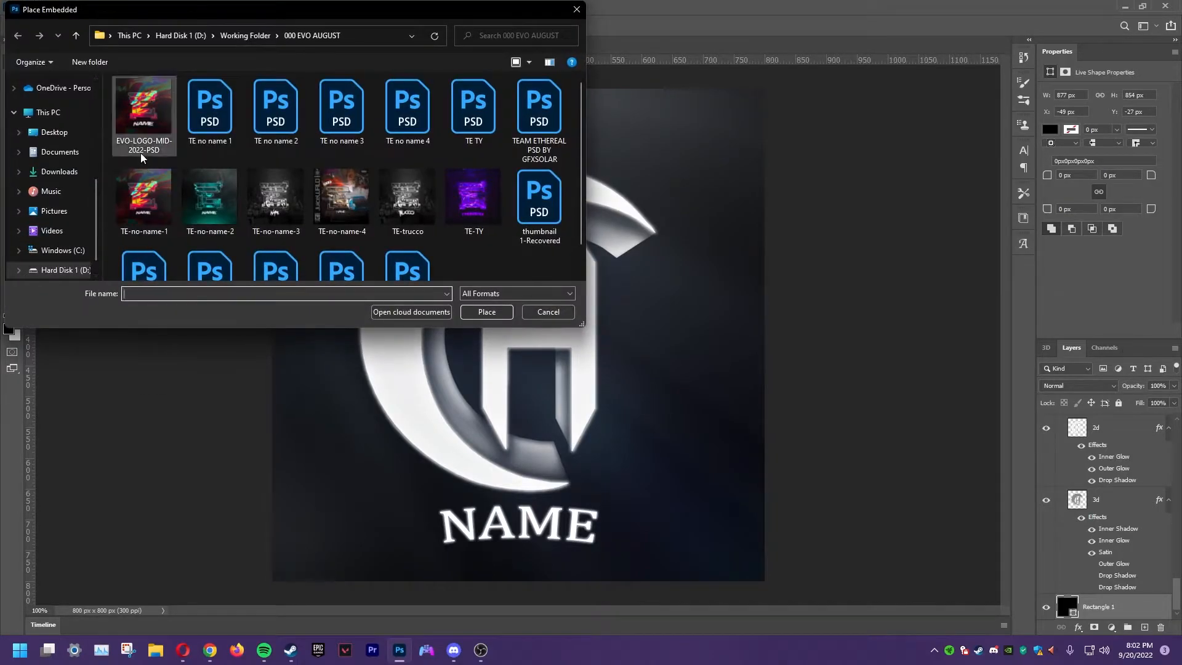
{"action": "left_click", "coordinate": [245, 36]}
{"action": "scroll", "coordinate": [134, 252], "scroll_direction": "down", "scroll_amount": 1}
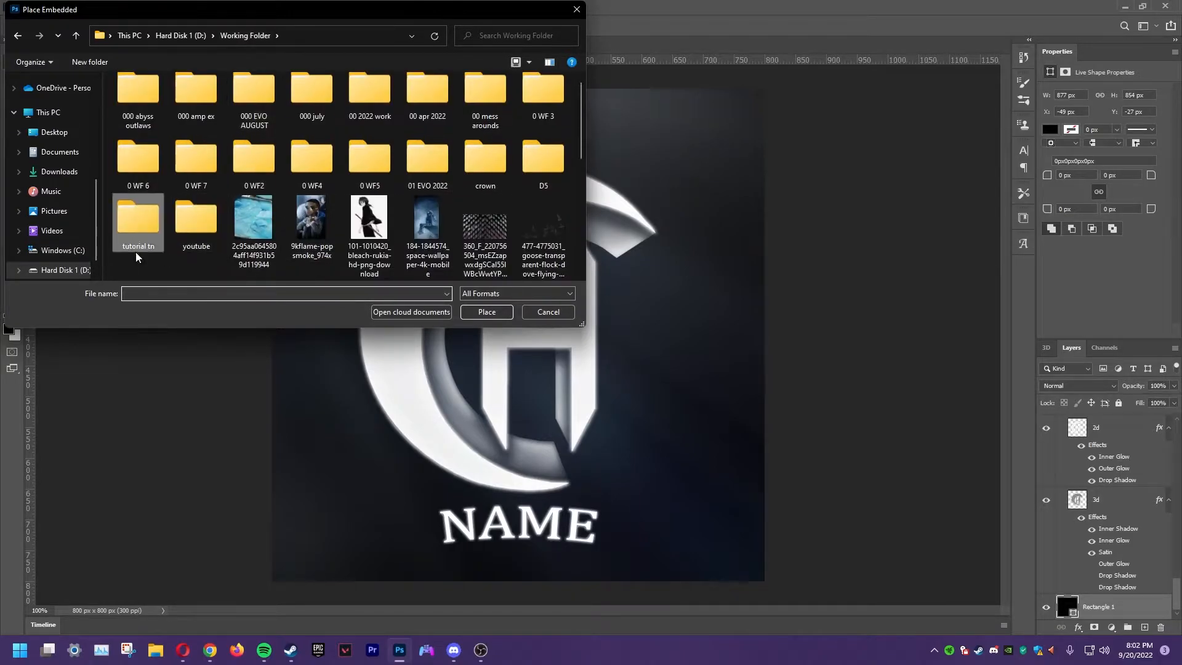
{"action": "double_click", "coordinate": [135, 252]}
{"action": "scroll", "coordinate": [250, 200], "scroll_direction": "down", "scroll_amount": 1}
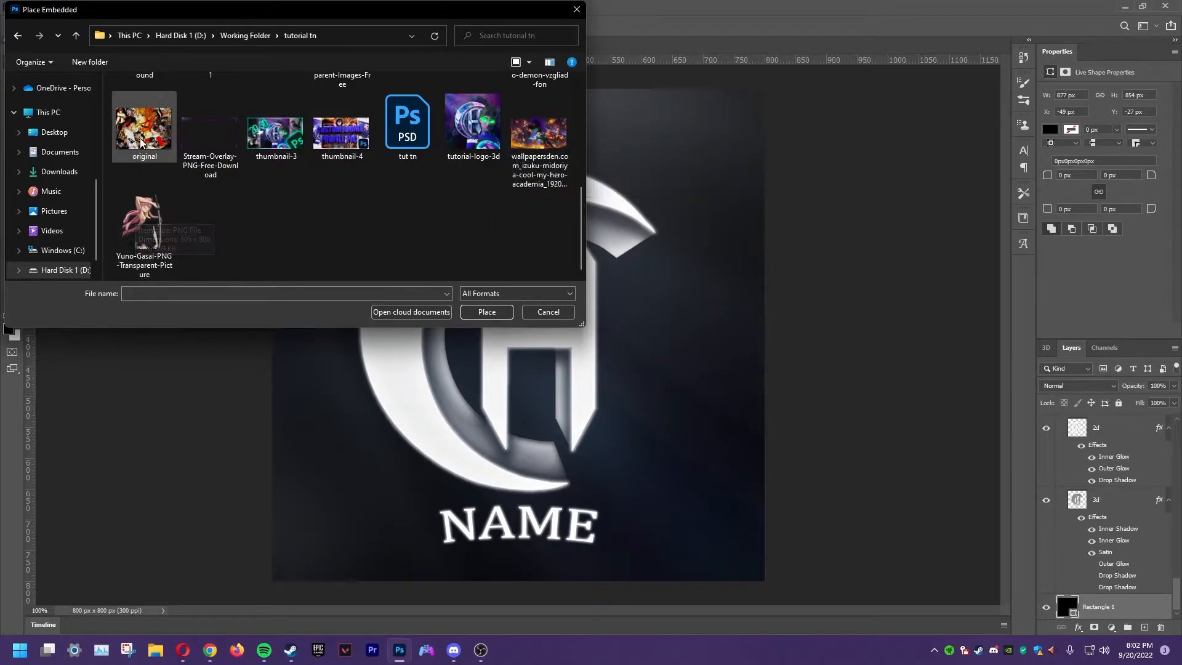
{"action": "scroll", "coordinate": [141, 143], "scroll_direction": "up", "scroll_amount": 3}
{"action": "left_click", "coordinate": [285, 219]}
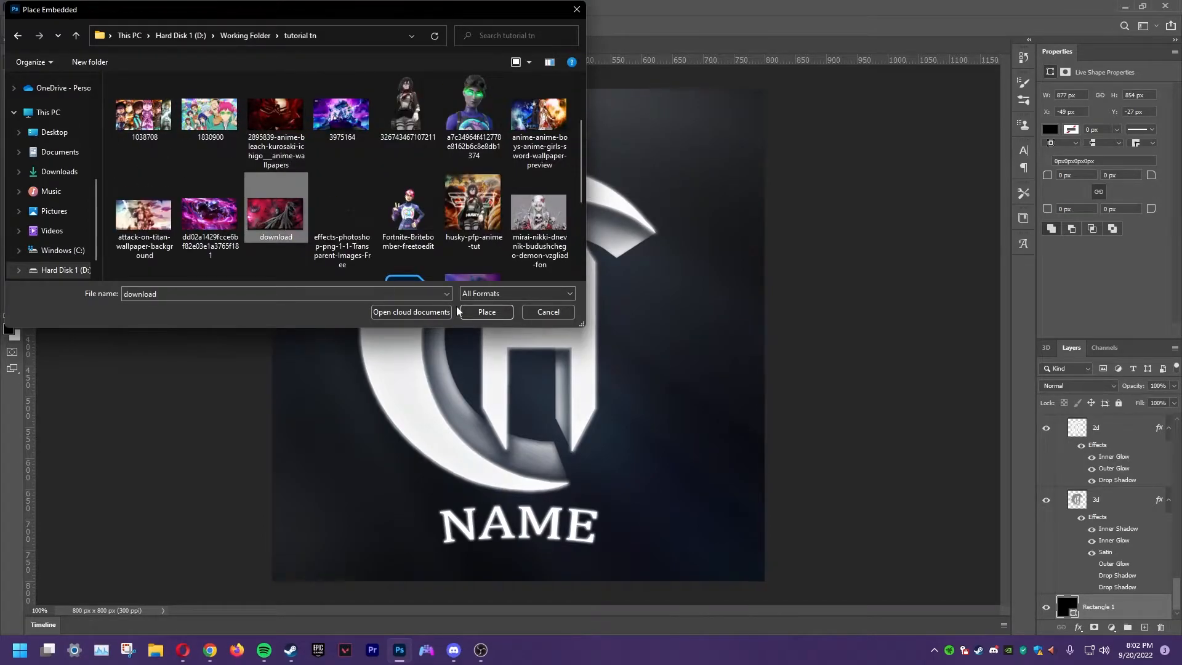
{"action": "scroll", "coordinate": [332, 216], "scroll_direction": "up", "scroll_amount": 1}
{"action": "left_click", "coordinate": [276, 221]}
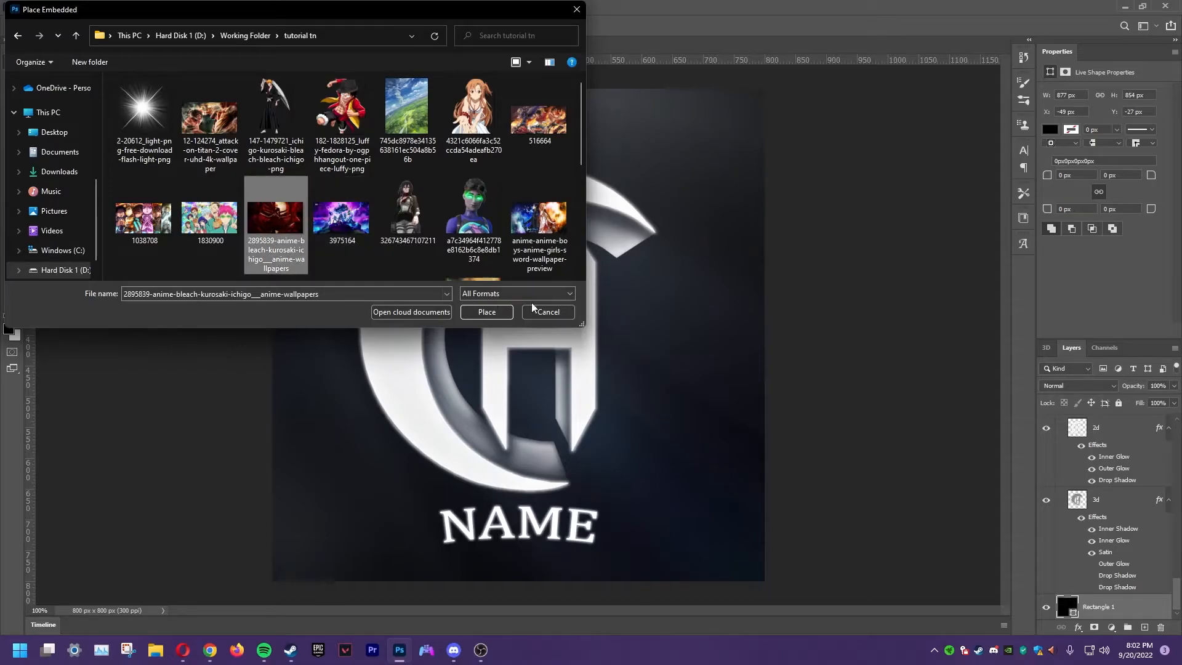
{"action": "left_click", "coordinate": [493, 314]}
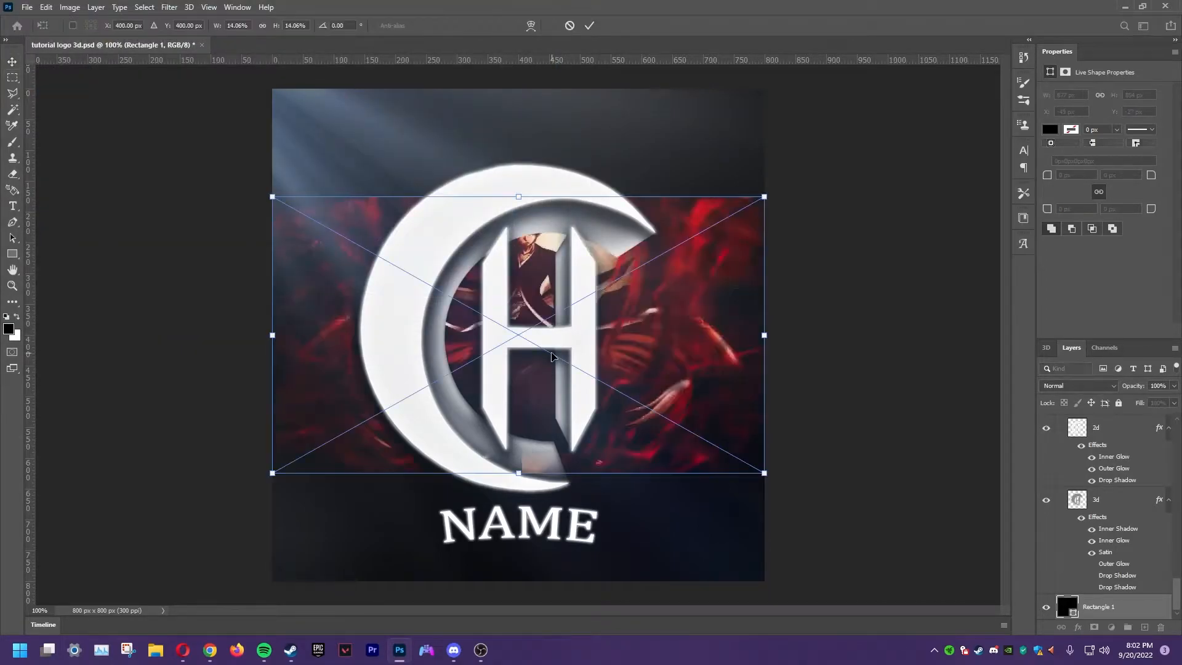
- Enlarge the placed wallpaper to about 1446 by 931 px and position it at about X -514, Y -54 so it fills the canvas
{"action": "left_click_drag", "start_coordinate": [764, 473], "coordinate": [802, 484]}
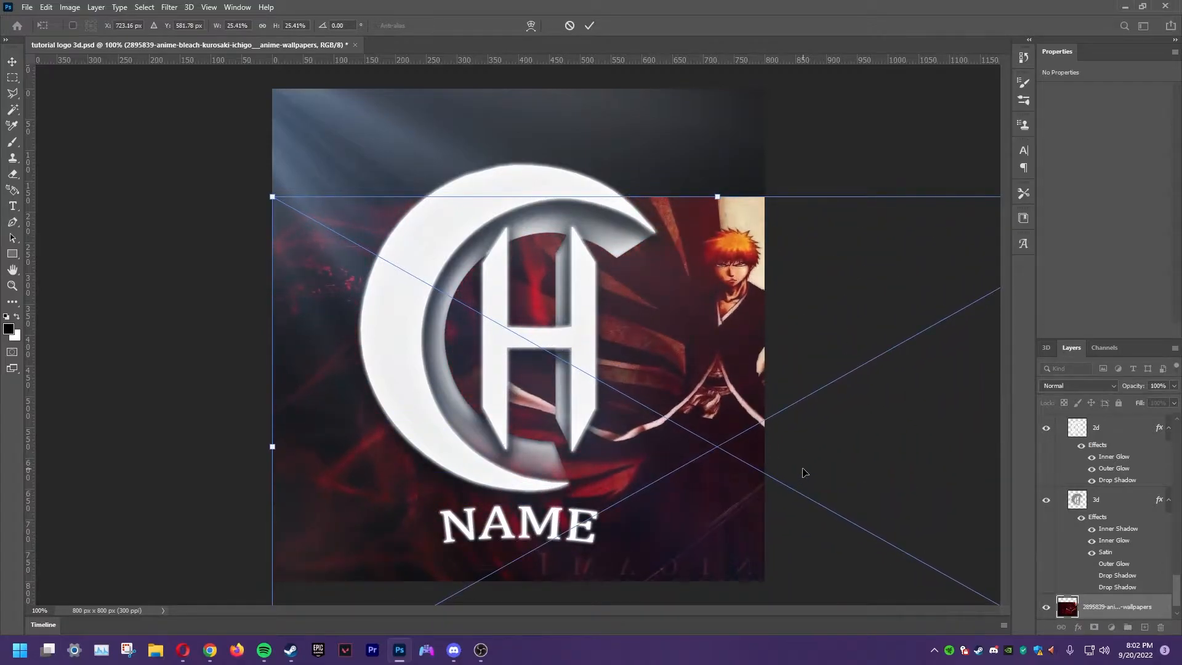
{"action": "left_click_drag", "start_coordinate": [716, 197], "coordinate": [723, 124]}
{"action": "left_click_drag", "start_coordinate": [754, 220], "coordinate": [440, 157]}
{"action": "key", "text": "Return"}
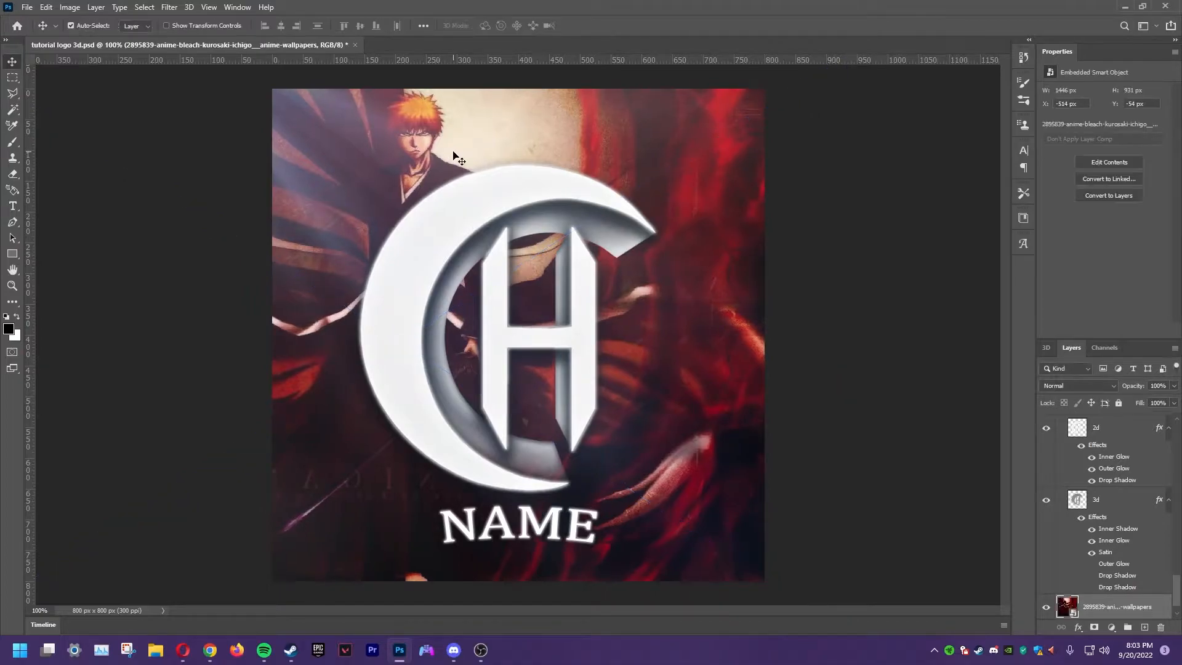
- Hide the blue light texture layer named "-" just above TESTING LAYER 1
{"action": "scroll", "coordinate": [1096, 544], "scroll_direction": "up", "scroll_amount": 1}
{"action": "scroll", "coordinate": [1099, 543], "scroll_direction": "up", "scroll_amount": 6}
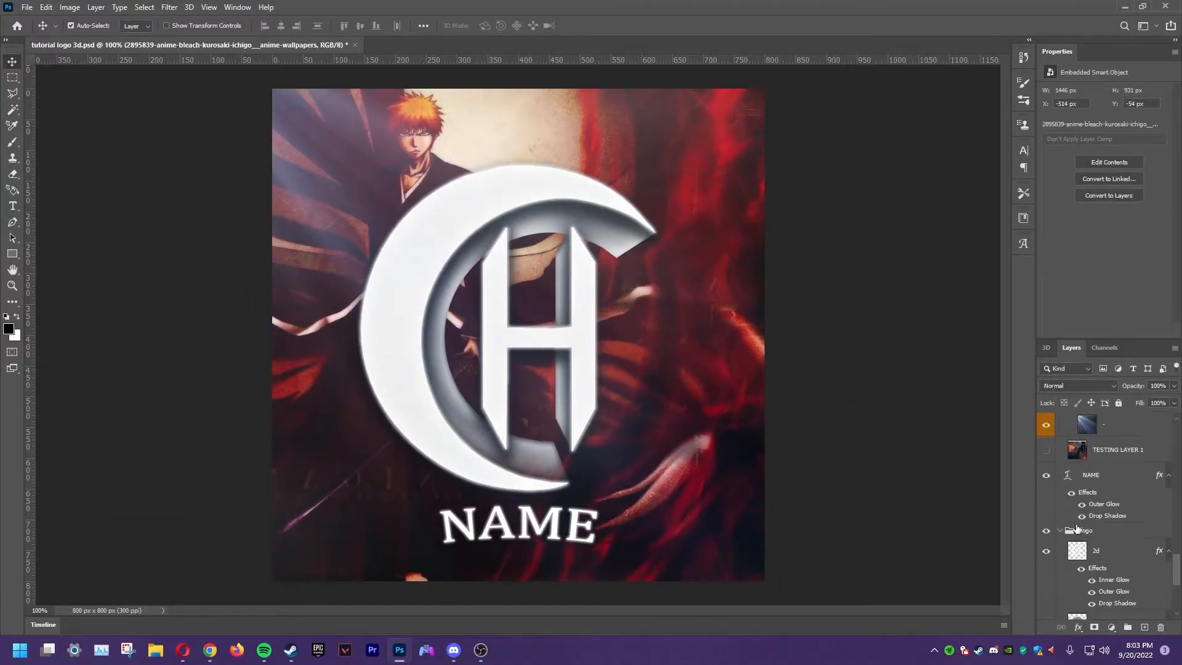
{"action": "left_click", "coordinate": [1045, 514]}
- Duplicate the 2895839 wallpaper layer above Rectangle 1 within the same document
{"action": "scroll", "coordinate": [1111, 533], "scroll_direction": "down", "scroll_amount": 7}
{"action": "scroll", "coordinate": [1115, 533], "scroll_direction": "down", "scroll_amount": 1}
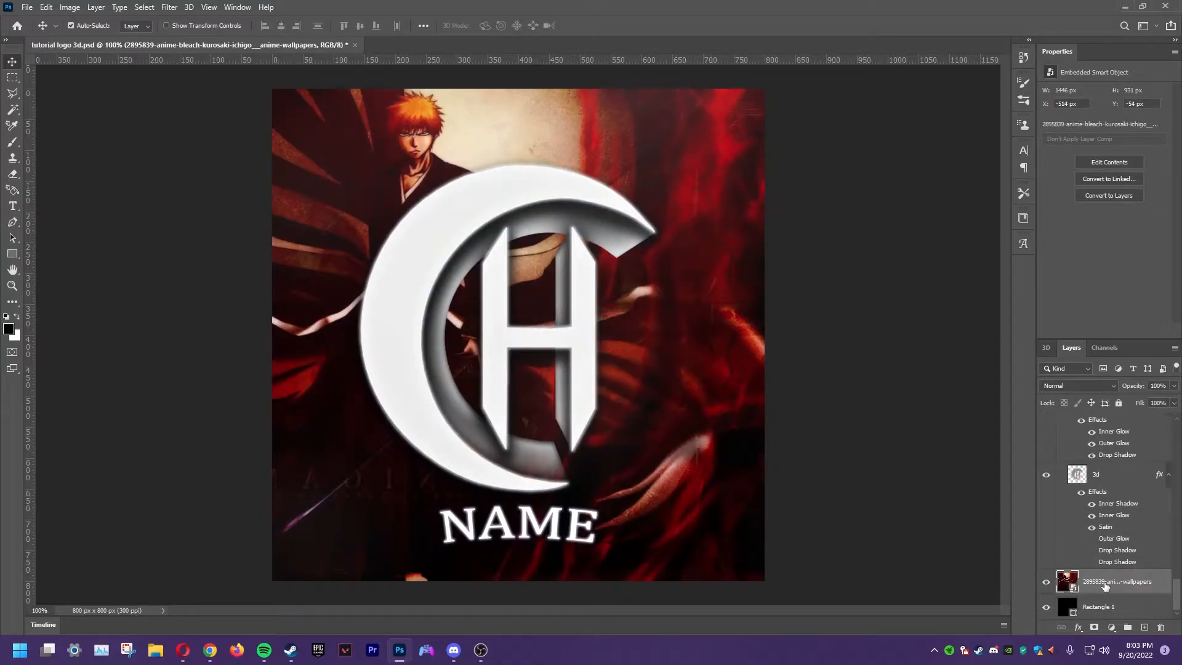
{"action": "right_click", "coordinate": [1105, 585]}
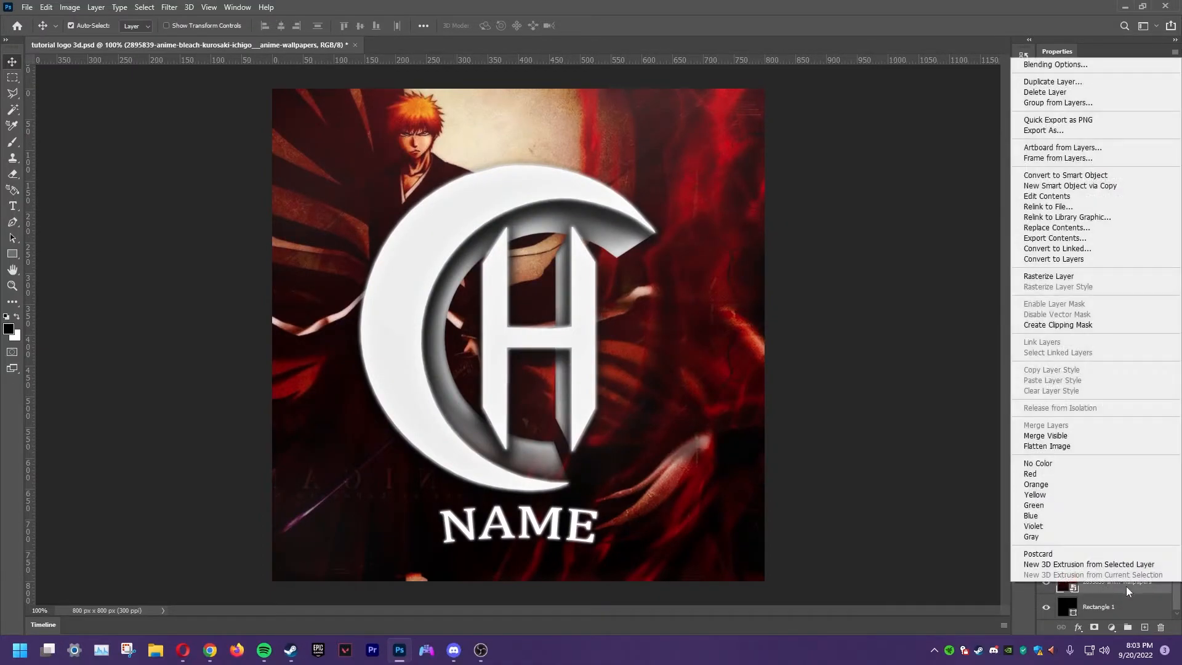
{"action": "left_click", "coordinate": [1052, 83]}
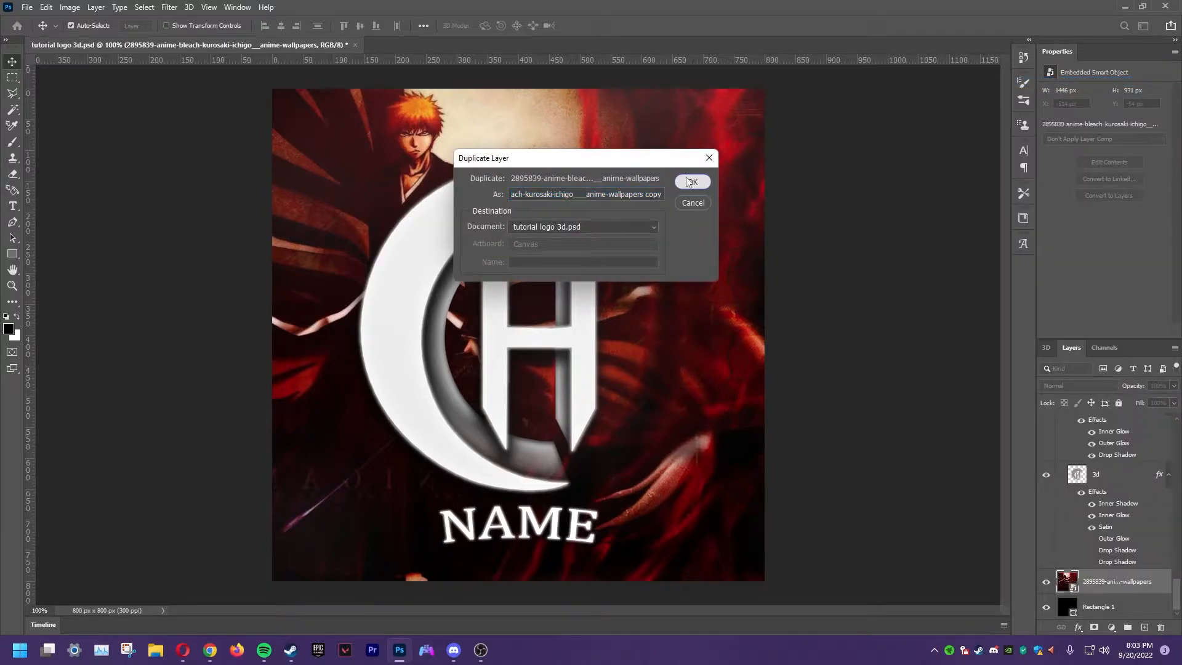
{"action": "left_click", "coordinate": [688, 181]}
- Move the wallpaper copy directly above the 2d layer in the logo group and clip it to that layer
{"action": "left_click_drag", "start_coordinate": [1121, 589], "coordinate": [1102, 453]}
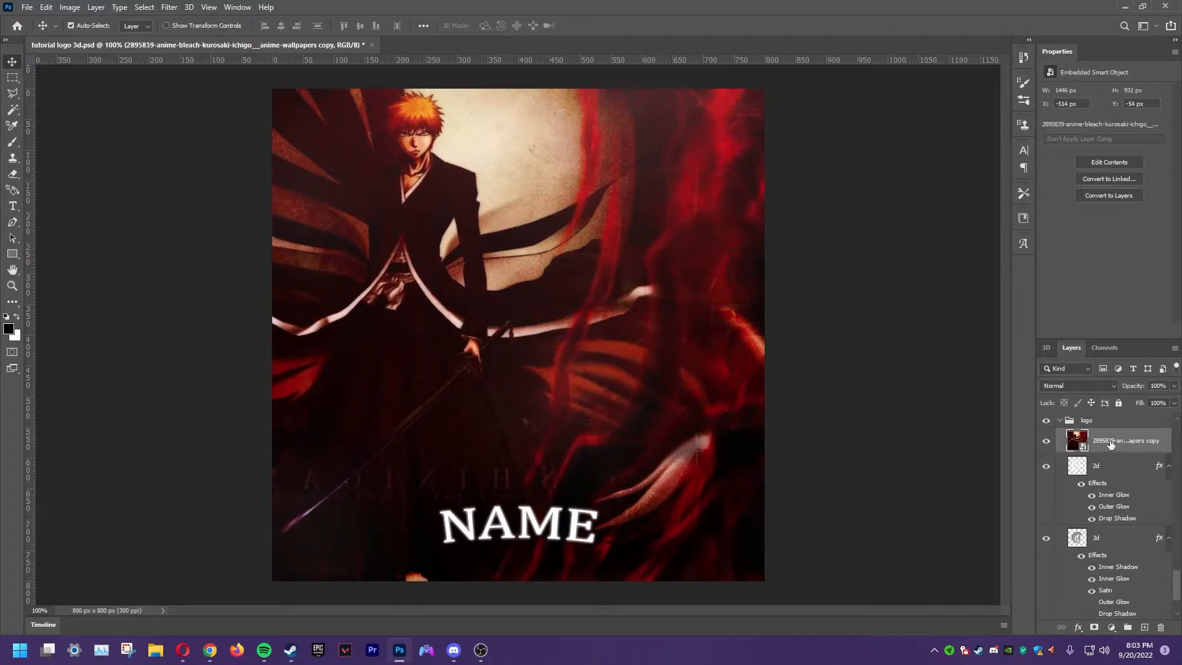
{"action": "right_click", "coordinate": [1110, 440]}
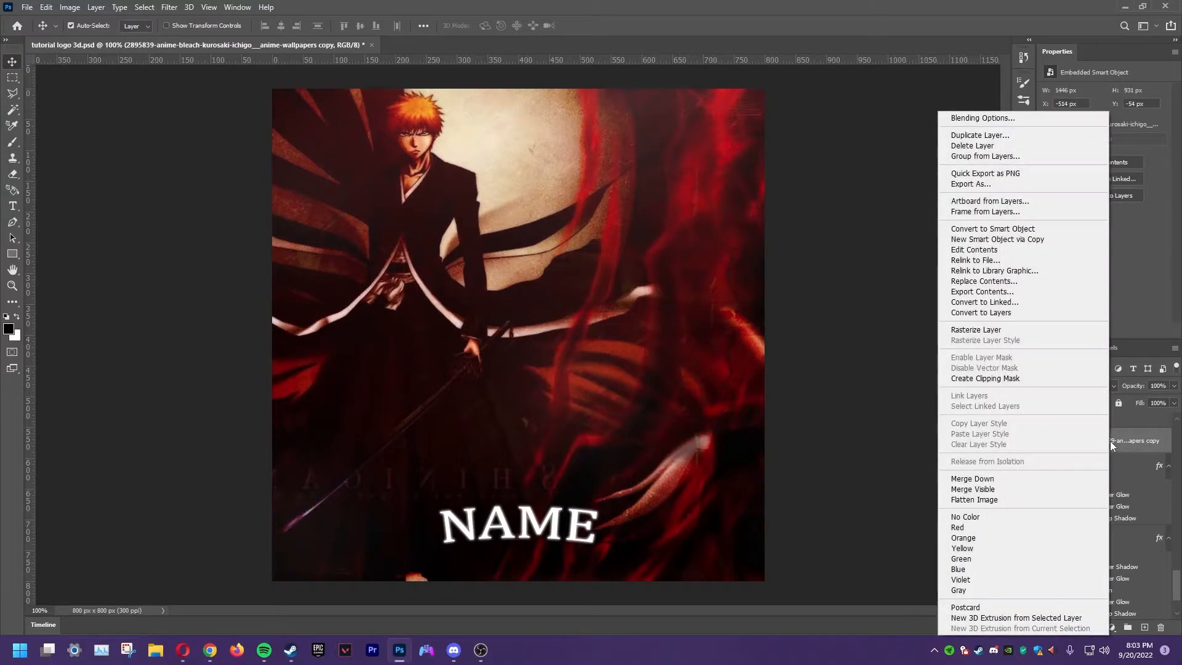
{"action": "left_click", "coordinate": [1000, 380]}
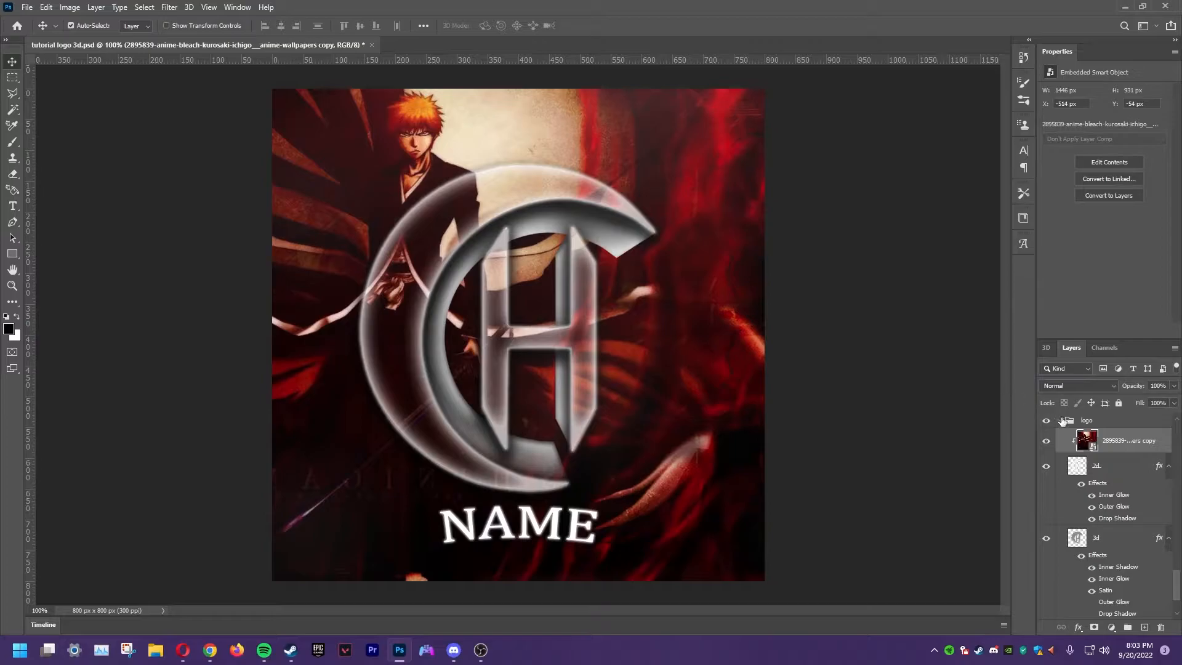
- Duplicate the wallpaper copy that is clipped to the 2d layer
{"action": "right_click", "coordinate": [1133, 444]}
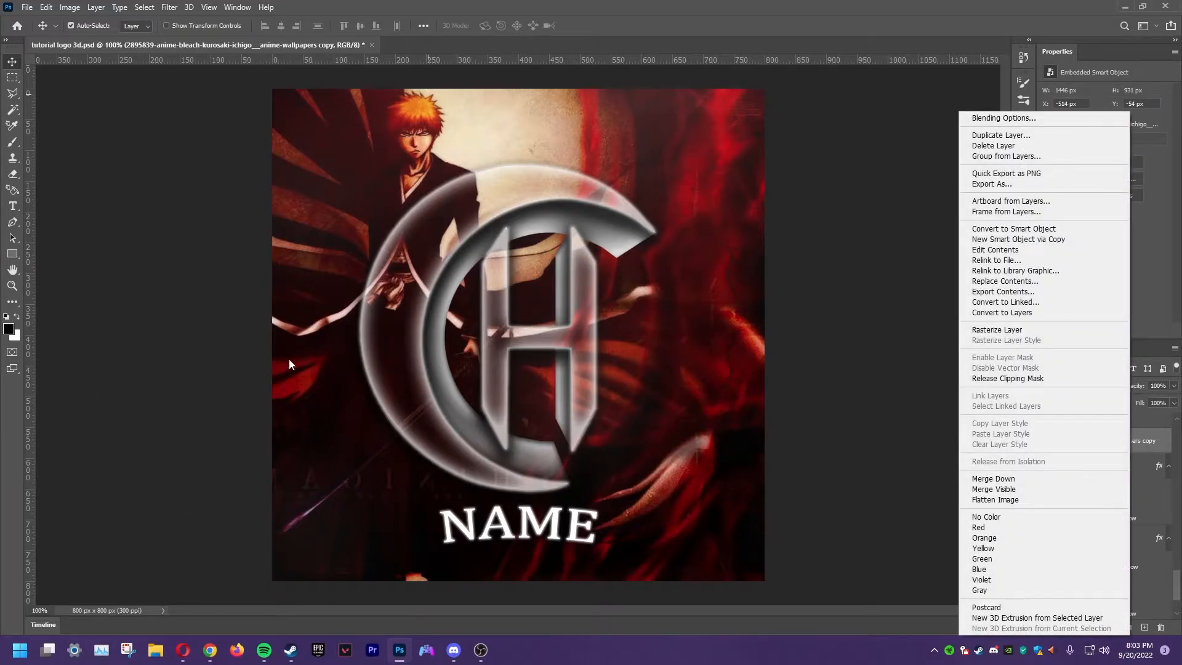
{"action": "right_click", "coordinate": [1158, 444]}
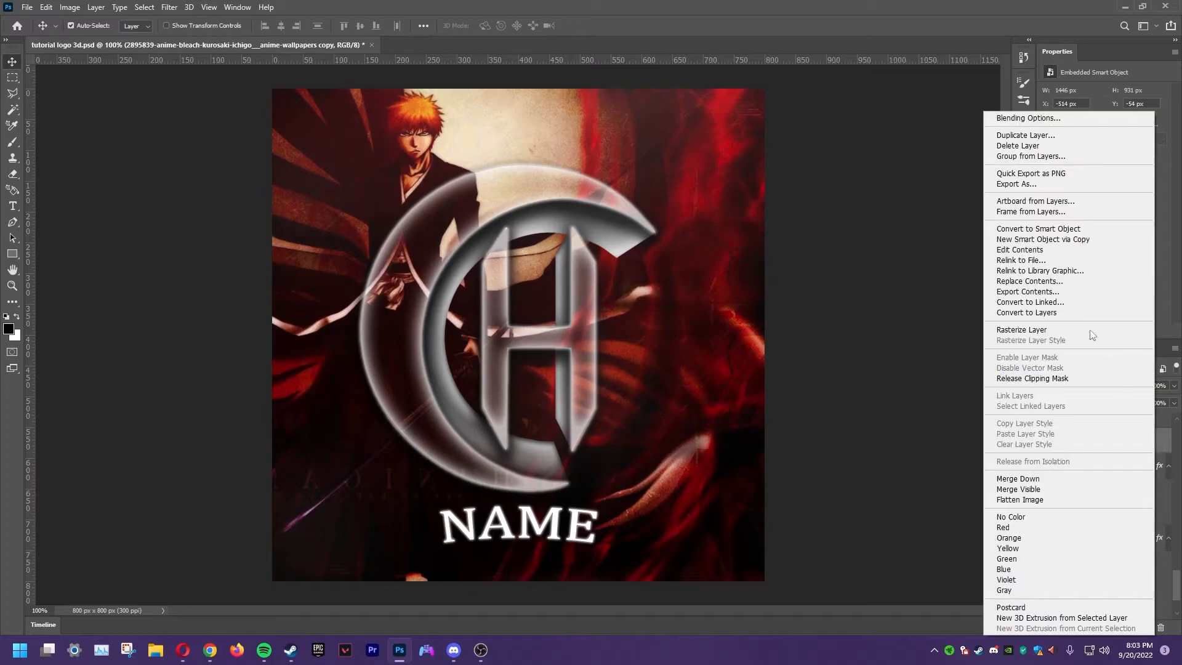
{"action": "left_click", "coordinate": [1022, 135]}
{"action": "left_click", "coordinate": [692, 182]}
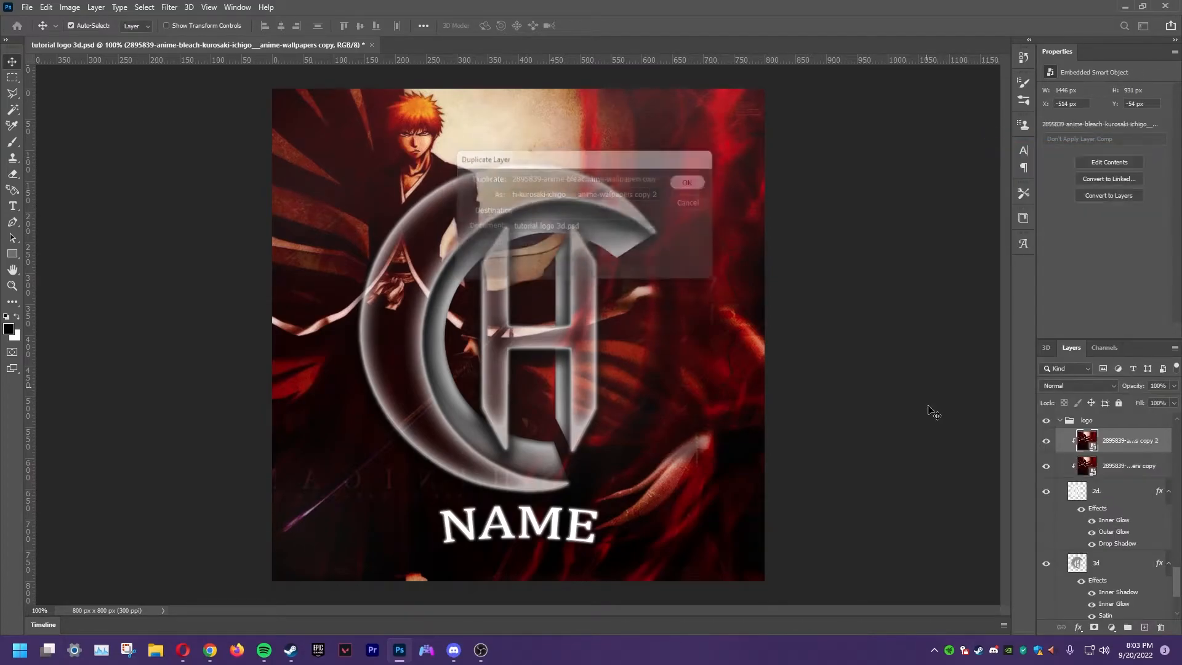
- Move the second wallpaper copy directly above the 3d layer and clip it to 3d, comparing the layers shown and hidden
{"action": "left_click_drag", "start_coordinate": [1134, 446], "coordinate": [1116, 538]}
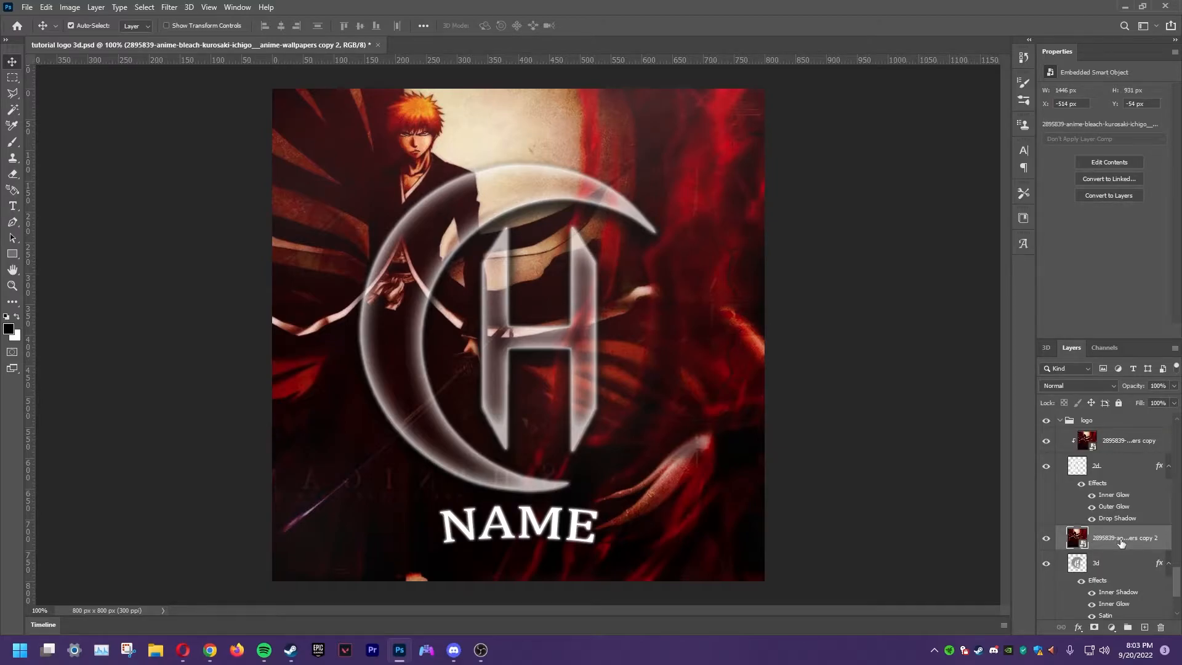
{"action": "right_click", "coordinate": [1121, 542]}
{"action": "left_click", "coordinate": [1079, 279]}
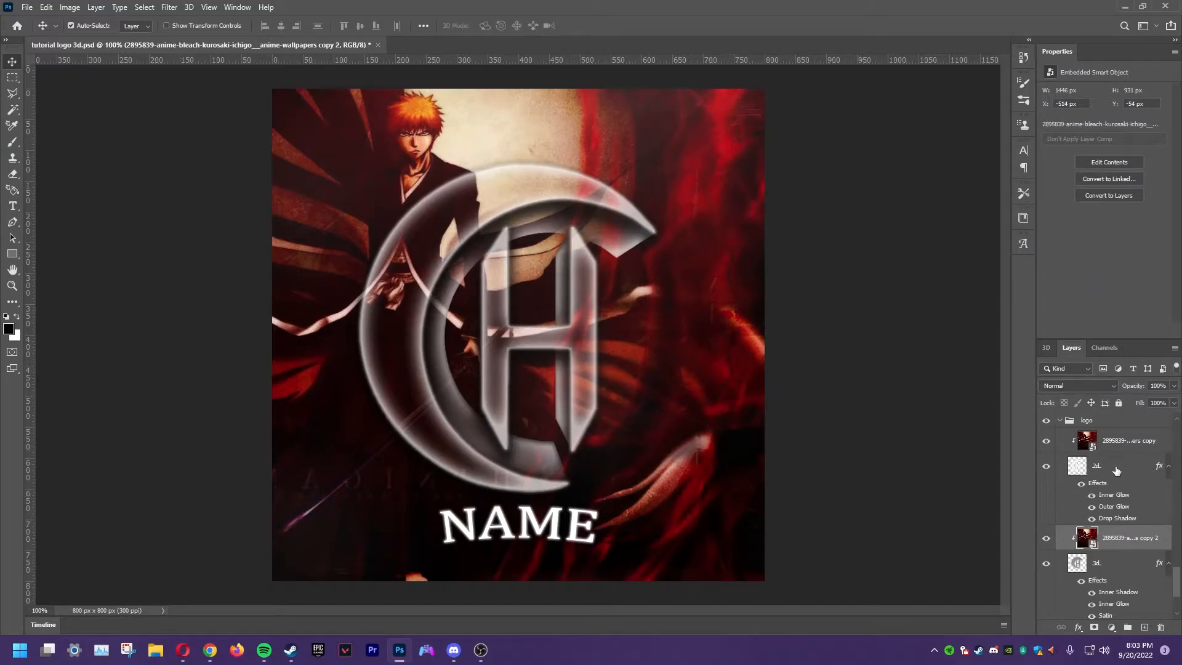
{"action": "left_click", "coordinate": [1046, 538]}
{"action": "left_click", "coordinate": [1046, 538]}
{"action": "left_click", "coordinate": [1045, 466]}
{"action": "left_click", "coordinate": [1047, 467]}
- Set the background wallpaper layer's opacity to 75% in its Blending Options
{"action": "scroll", "coordinate": [1095, 524], "scroll_direction": "down", "scroll_amount": 3}
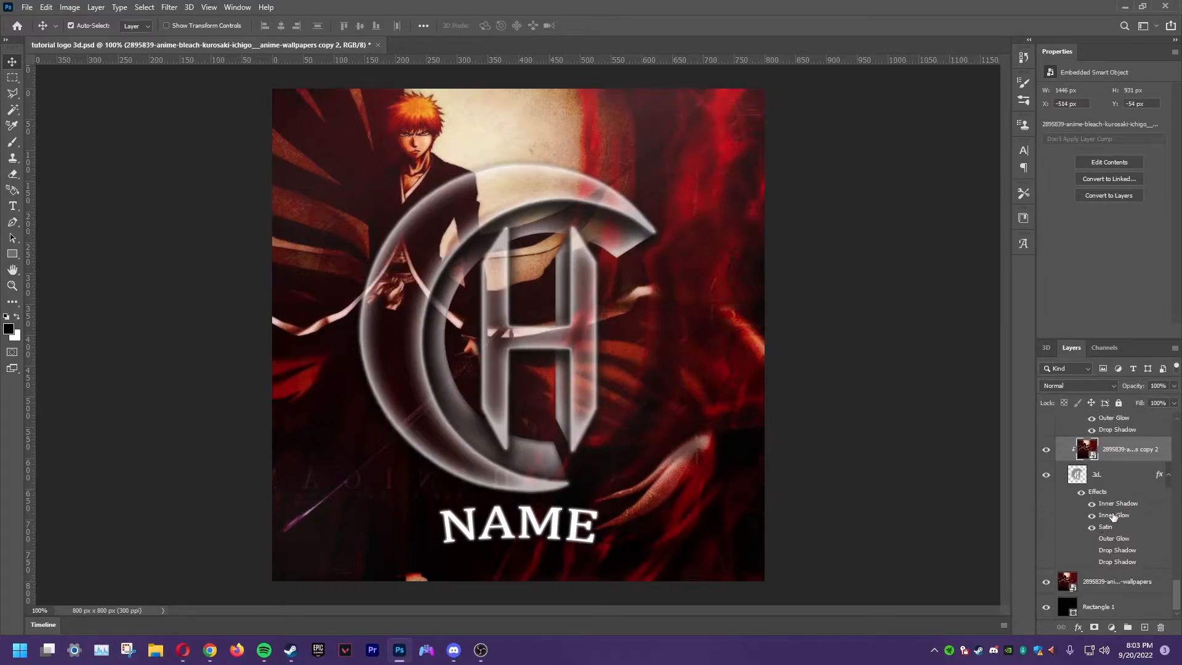
{"action": "right_click", "coordinate": [1115, 584]}
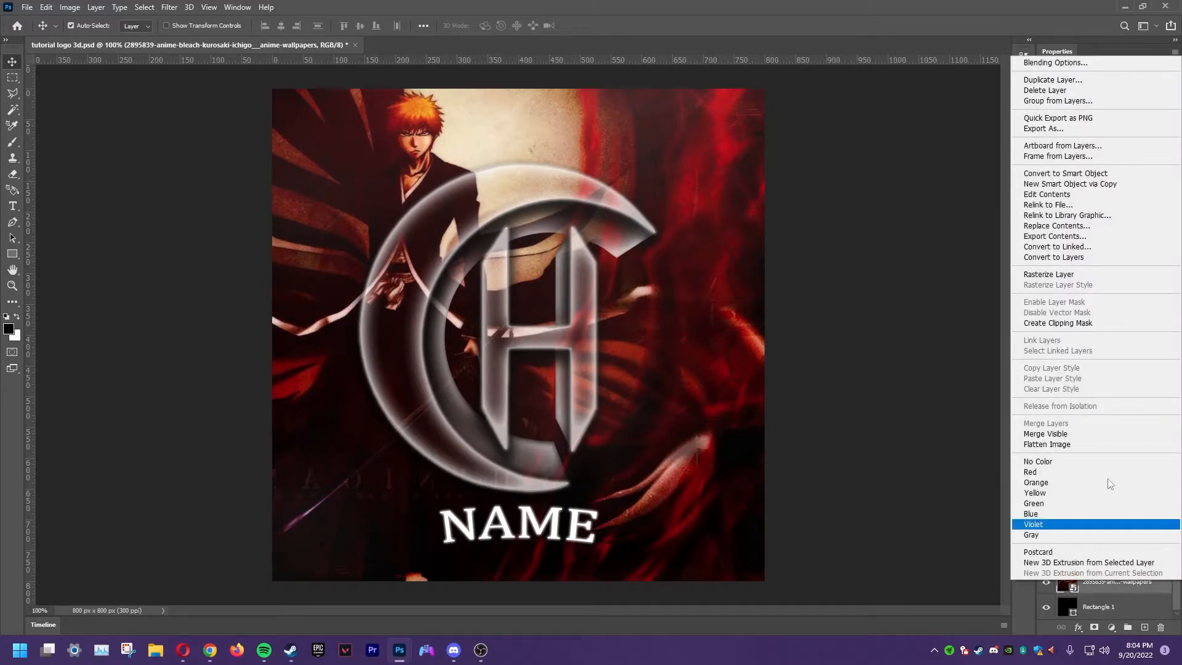
{"action": "left_click", "coordinate": [1044, 64]}
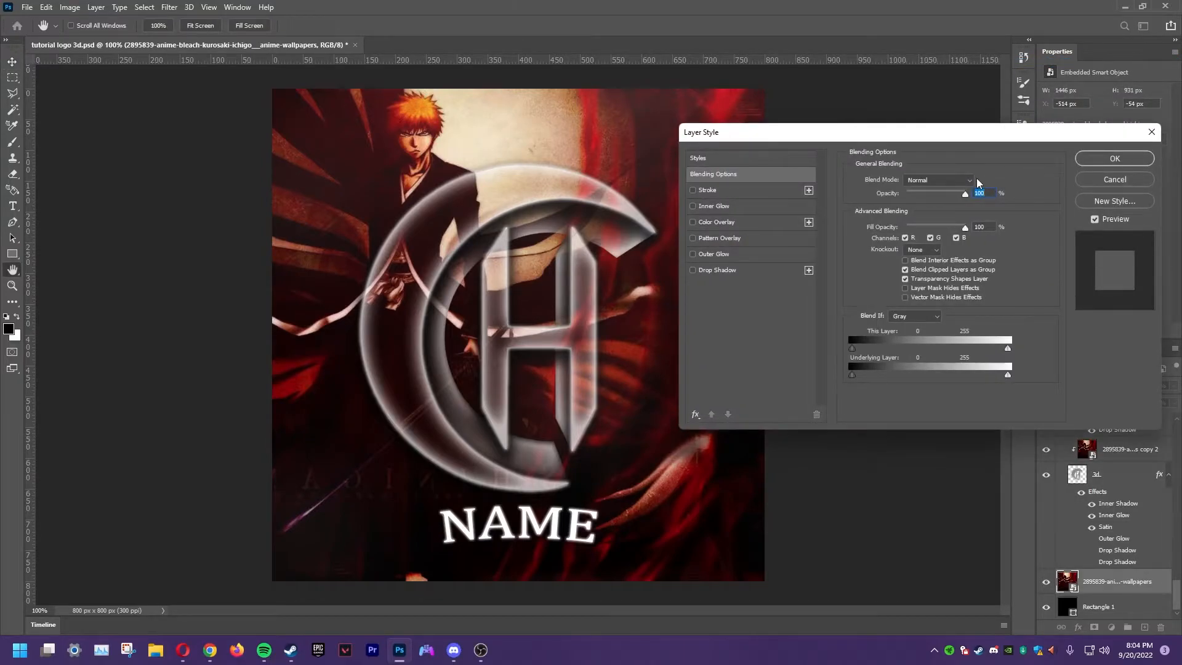
{"action": "type", "text": "75"}
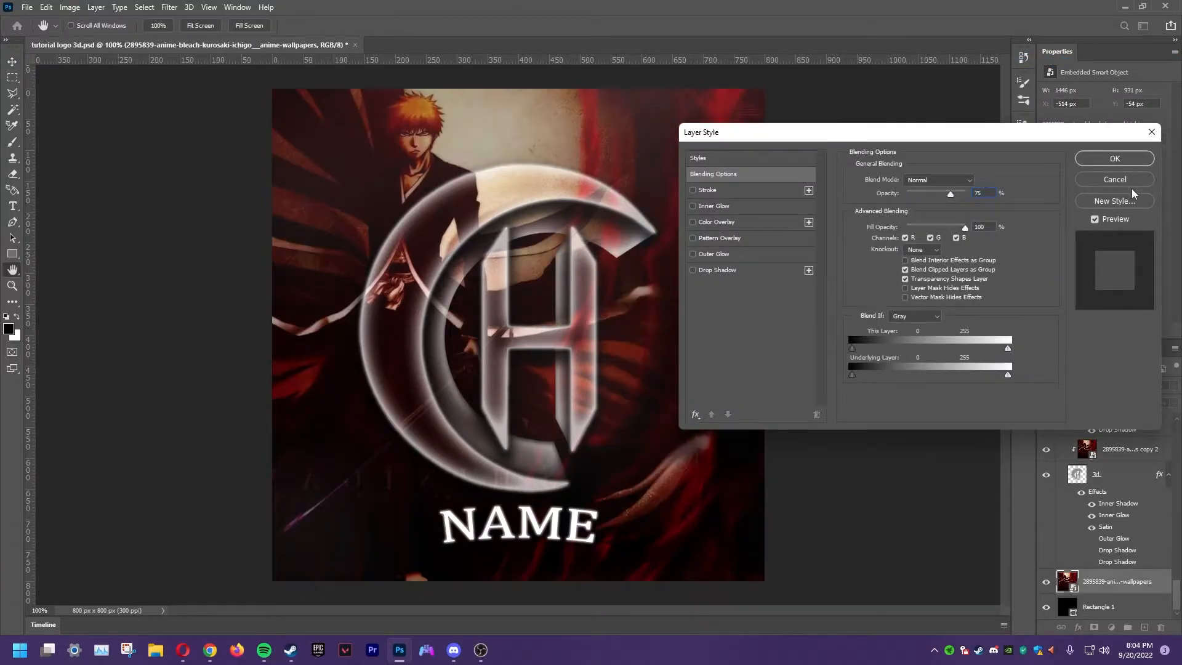
{"action": "left_click", "coordinate": [1115, 158]}
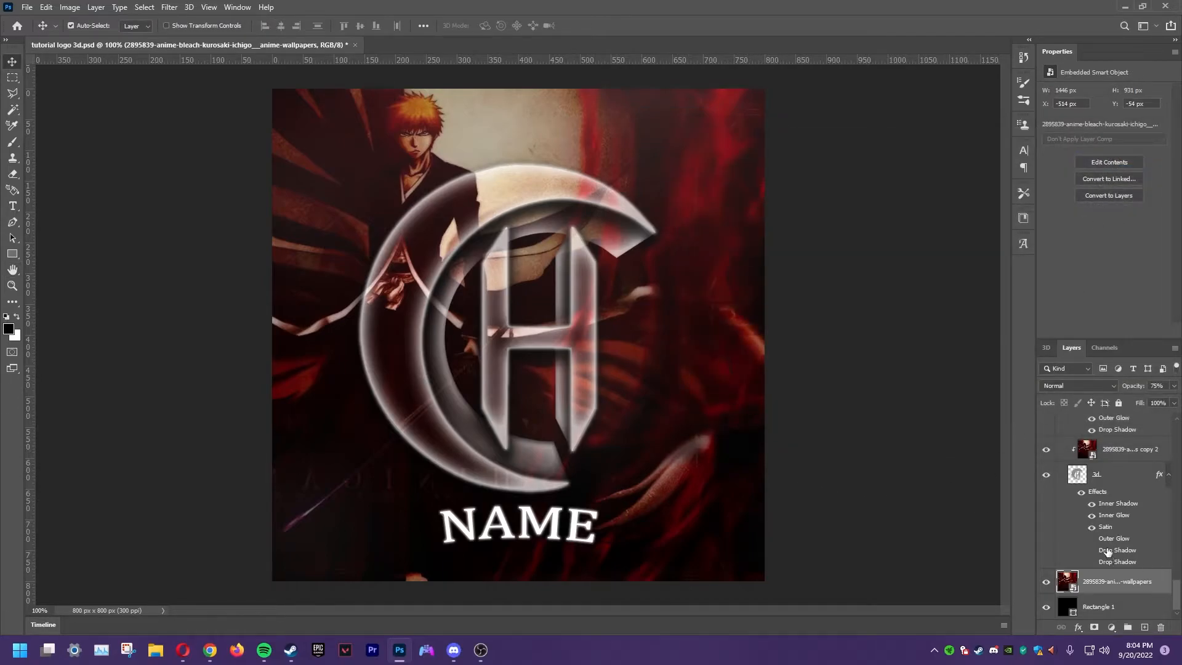
{"action": "scroll", "coordinate": [1105, 548], "scroll_direction": "up", "scroll_amount": 6}
{"action": "scroll", "coordinate": [1102, 539], "scroll_direction": "up", "scroll_amount": 1}
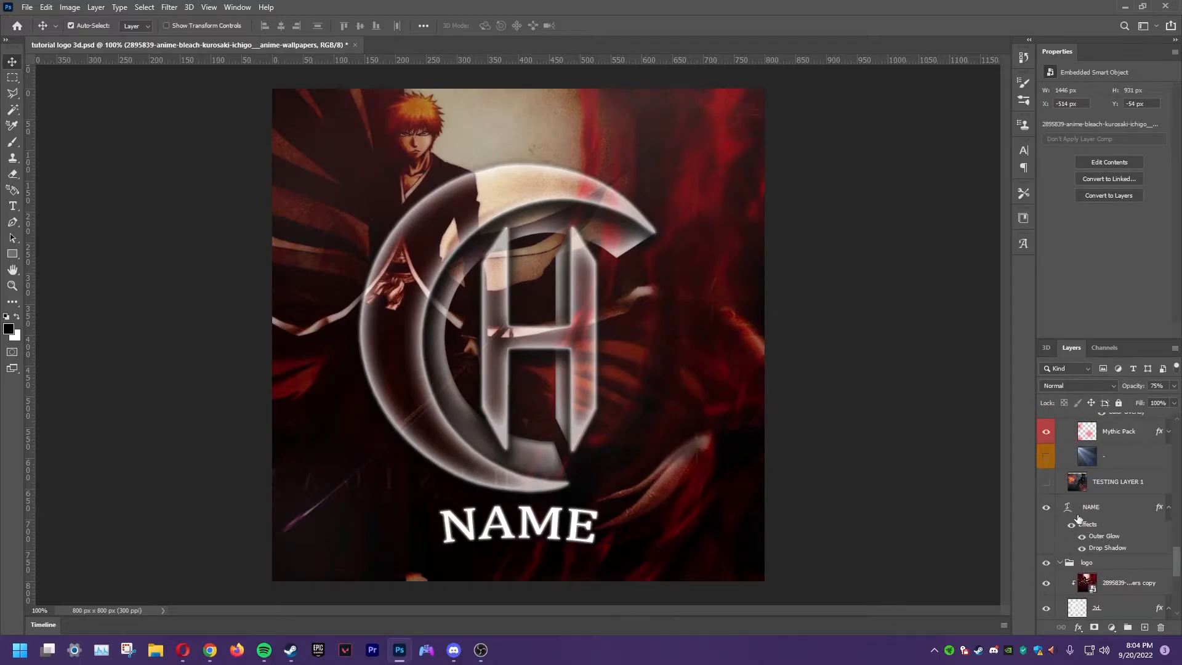
{"action": "left_click", "coordinate": [1100, 567]}
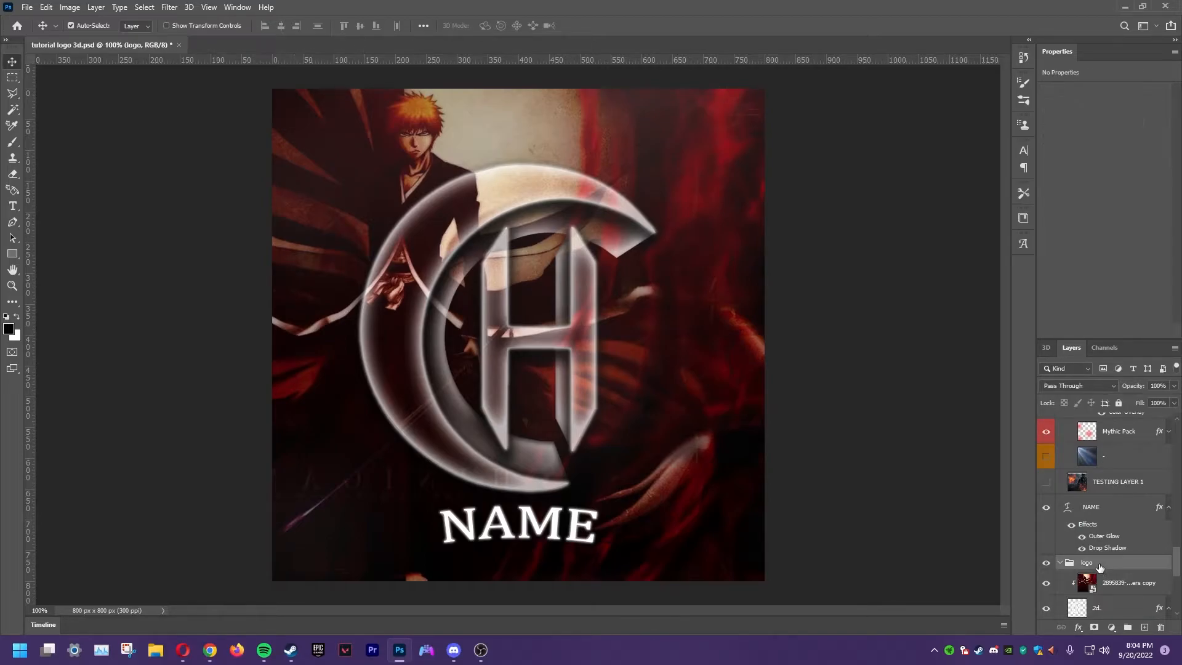
{"action": "left_click", "coordinate": [1126, 588]}
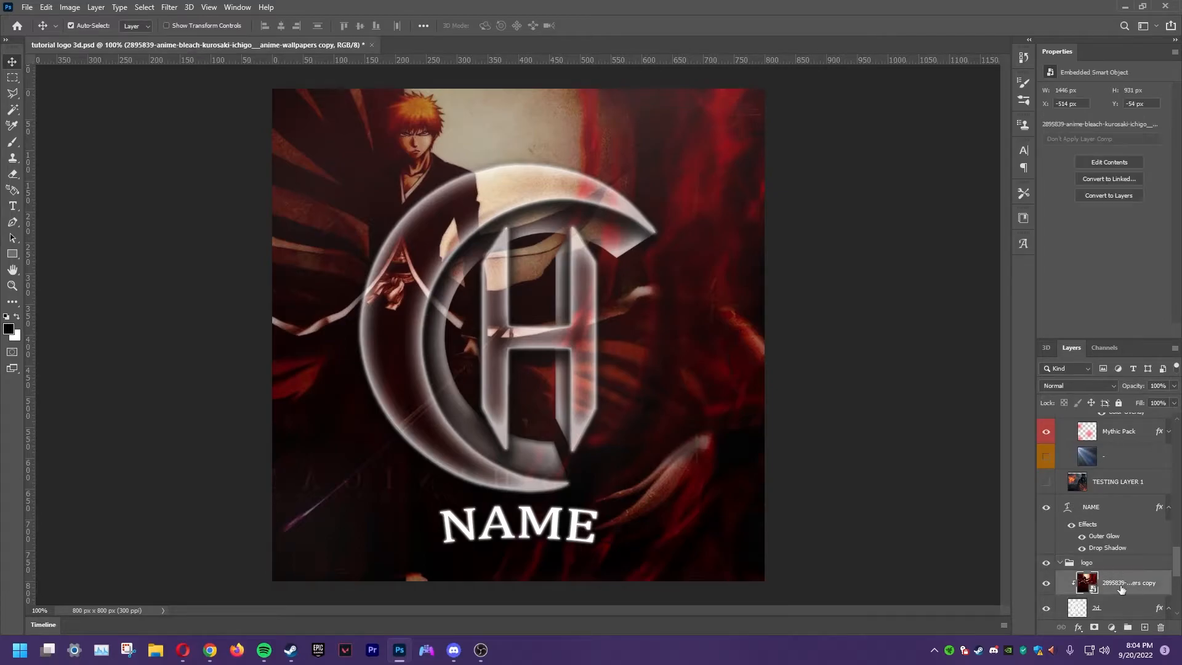
{"action": "left_click", "coordinate": [1100, 566]}
{"action": "left_click", "coordinate": [1099, 580]}
{"action": "left_click", "coordinate": [1099, 568]}
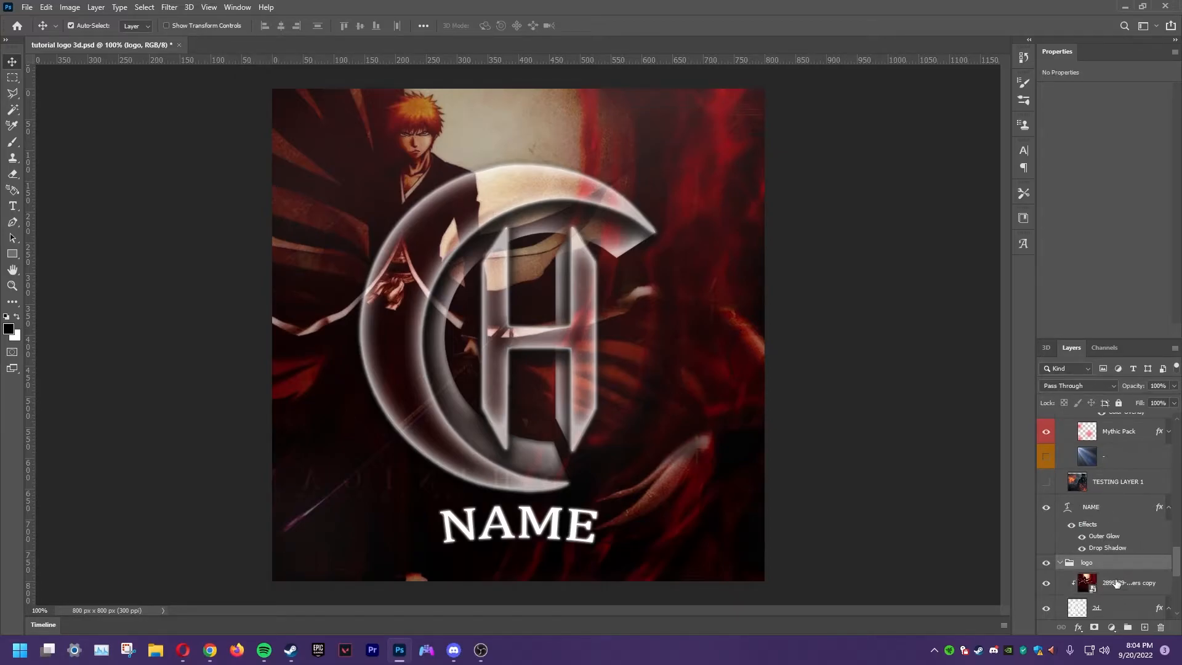
{"action": "left_click", "coordinate": [27, 7]}
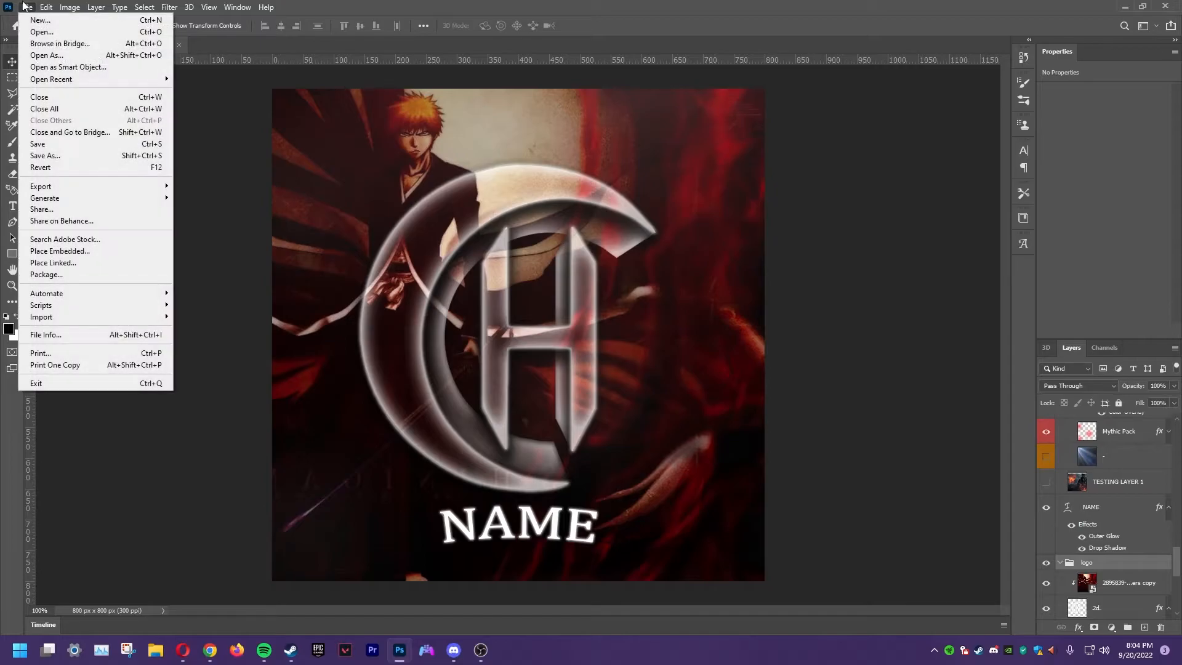
{"action": "left_click", "coordinate": [111, 240]}
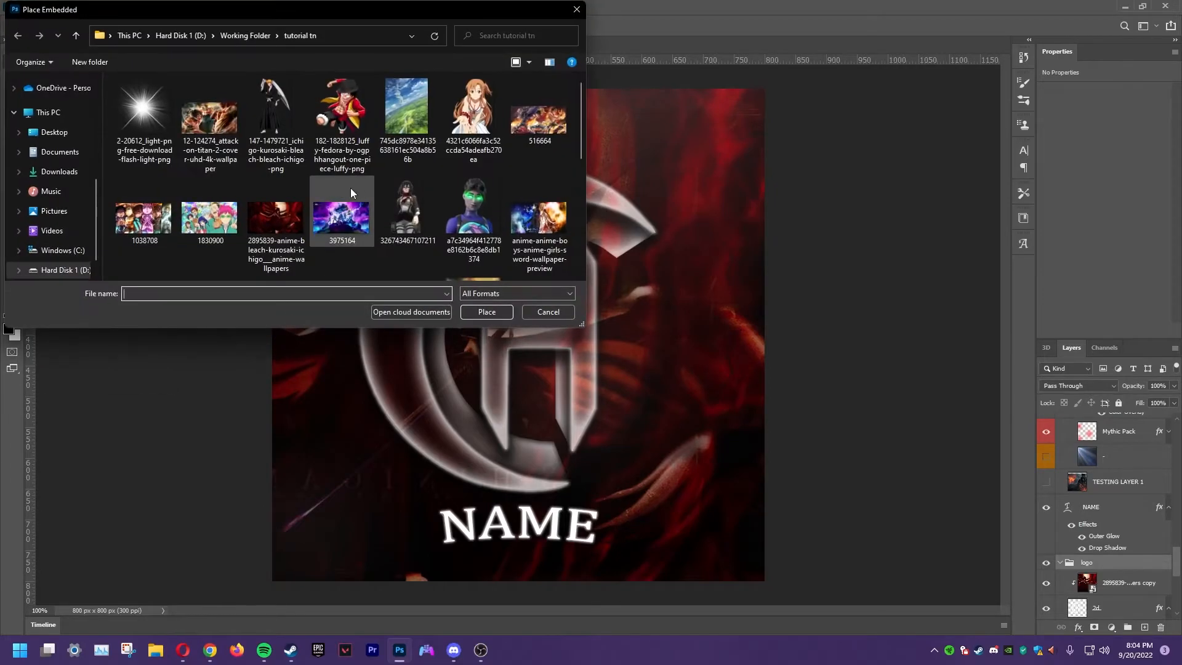
{"action": "left_click", "coordinate": [276, 123]}
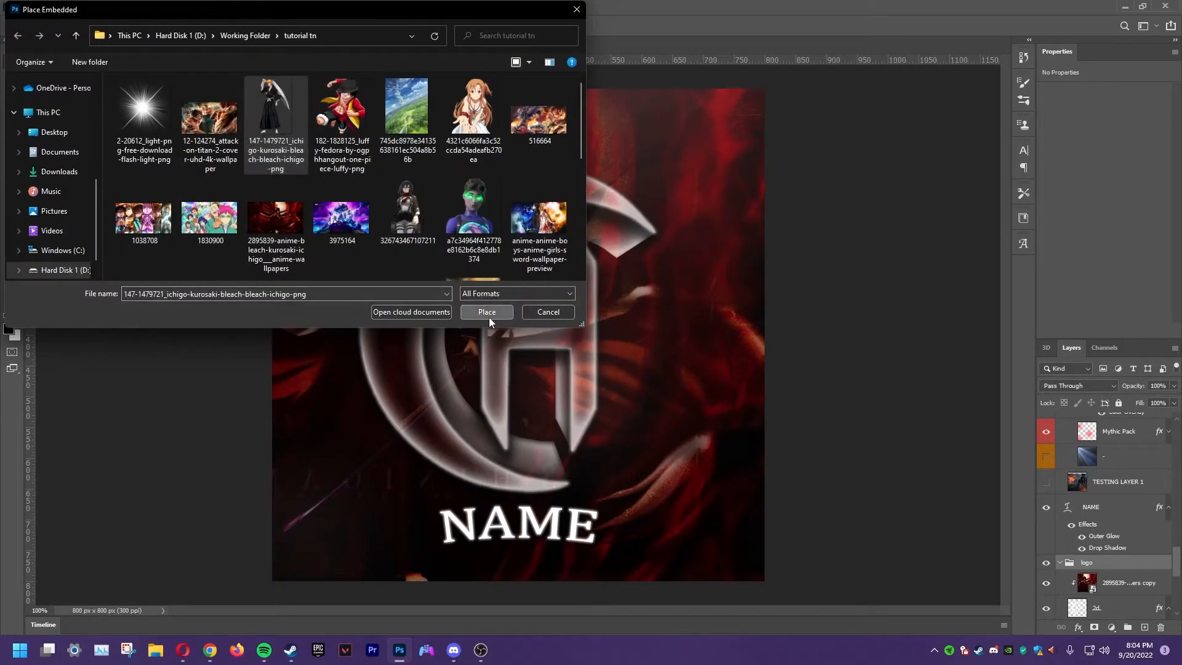
{"action": "left_click", "coordinate": [487, 312]}
- Enlarge the Ichigo render to about 545 by 921 px and position it at about X 401, Y 194, beside the logo
{"action": "left_click_drag", "start_coordinate": [562, 321], "coordinate": [646, 422]}
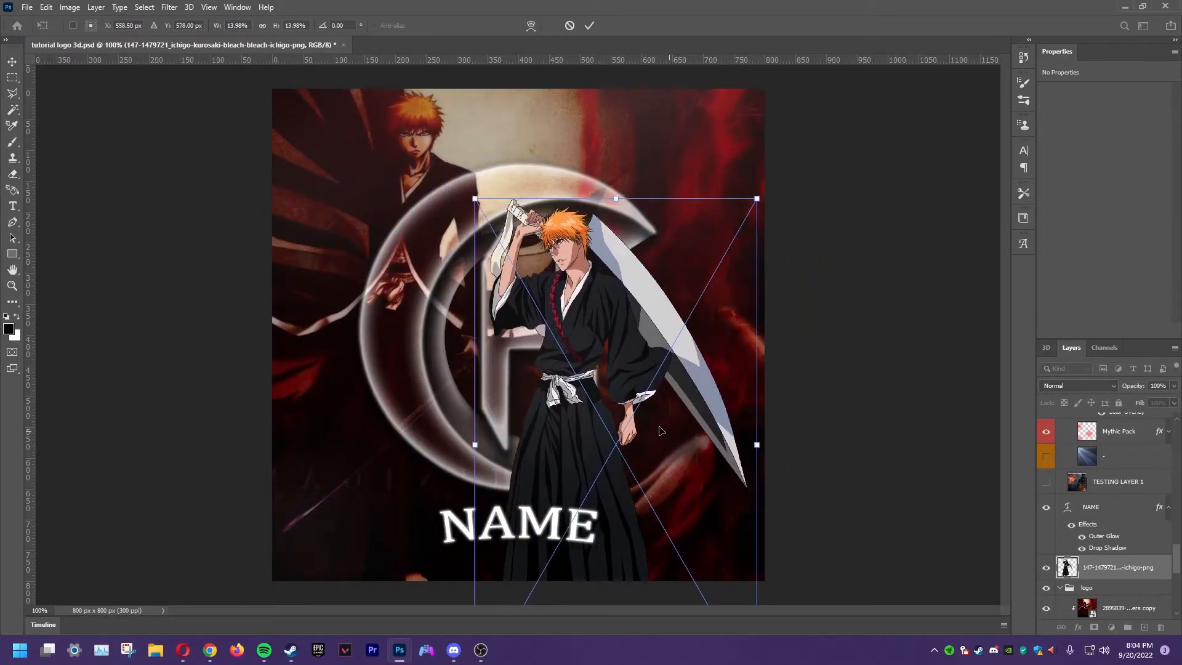
{"action": "left_click_drag", "start_coordinate": [758, 200], "coordinate": [800, 121]}
{"action": "left_click_drag", "start_coordinate": [651, 248], "coordinate": [693, 351]}
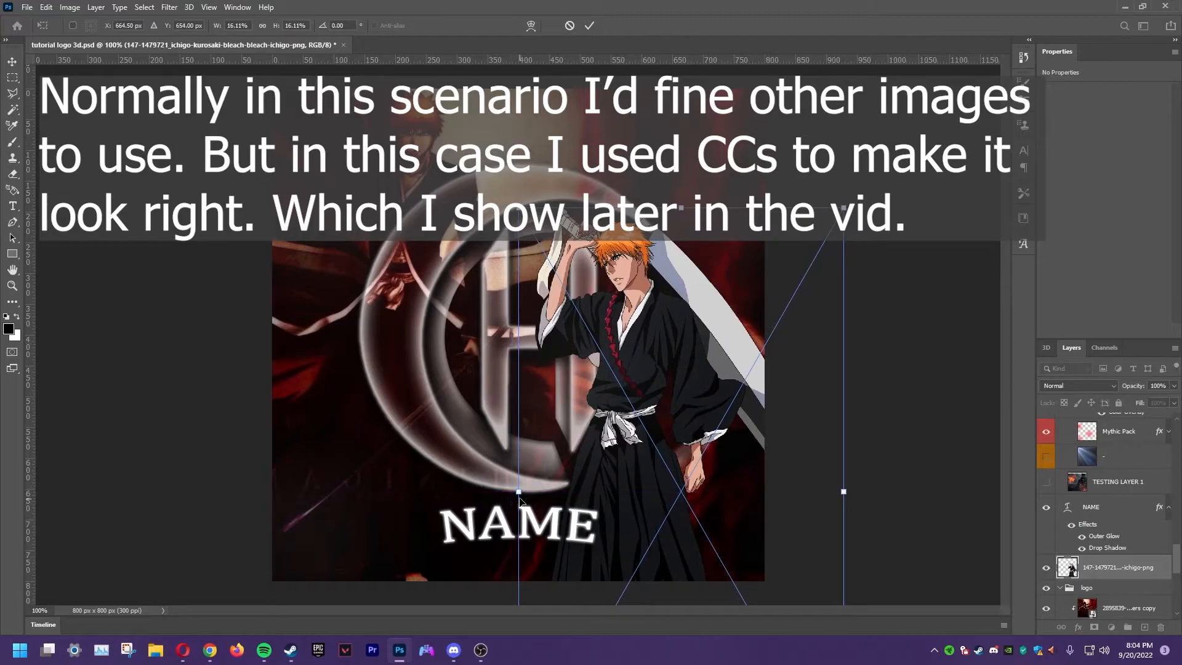
{"action": "mouse_move", "coordinate": [518, 491]}
{"action": "left_mouse_down"}
{"action": "mouse_move", "coordinate": [475, 491]}
{"action": "mouse_move", "coordinate": [508, 491]}
{"action": "left_mouse_up"}
{"action": "mouse_move", "coordinate": [618, 383]}
{"action": "left_mouse_down"}
{"action": "mouse_move", "coordinate": [661, 383]}
{"action": "mouse_move", "coordinate": [629, 376]}
{"action": "left_mouse_up"}
{"action": "key", "text": "Return"}
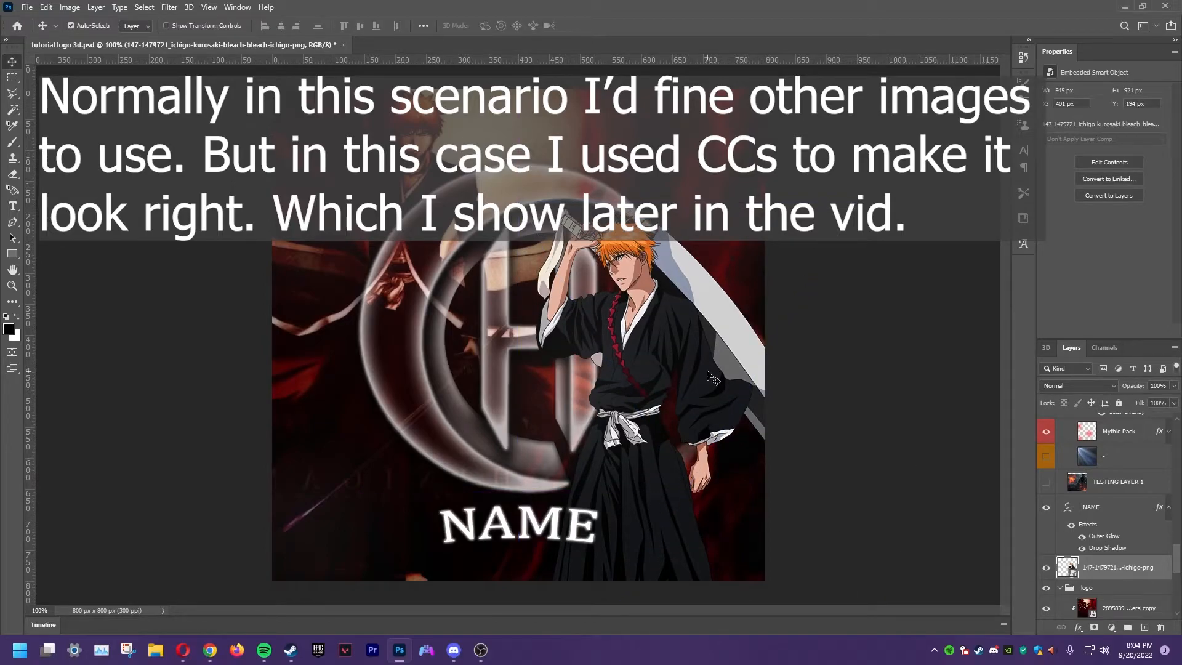
- Preview colour corrections 5 and 7 in the CC's group and turn on correction 9
{"action": "key", "text": "ctrl+minus"}
{"action": "key", "text": "ctrl+minus"}
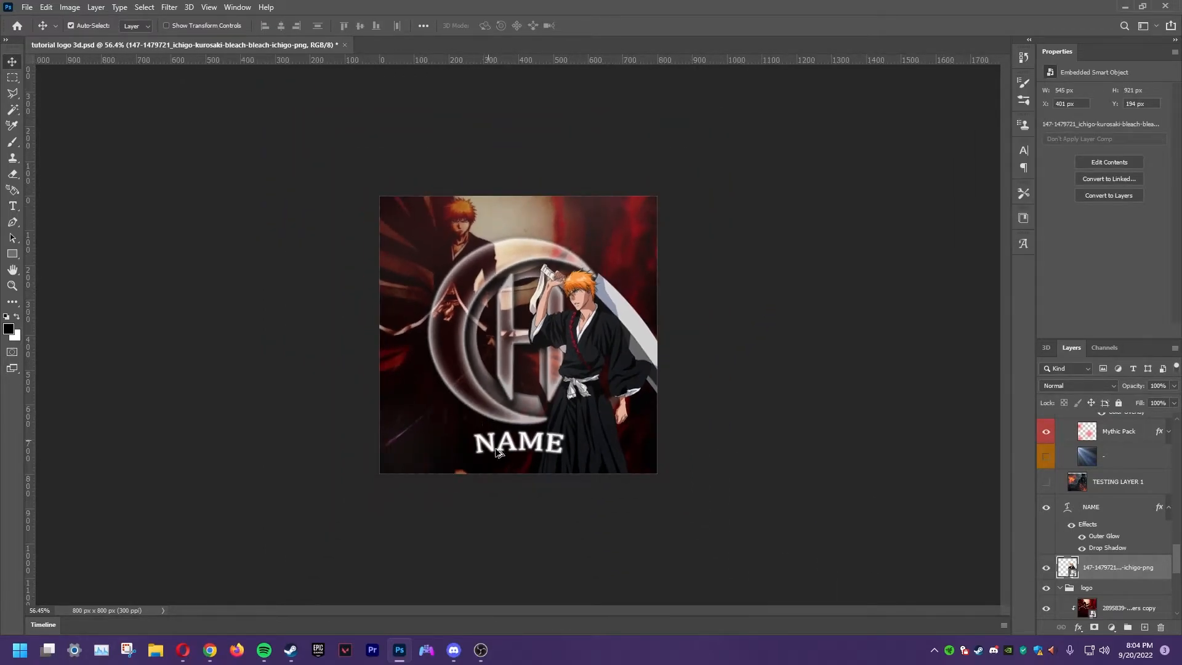
{"action": "key", "text": "ctrl+0"}
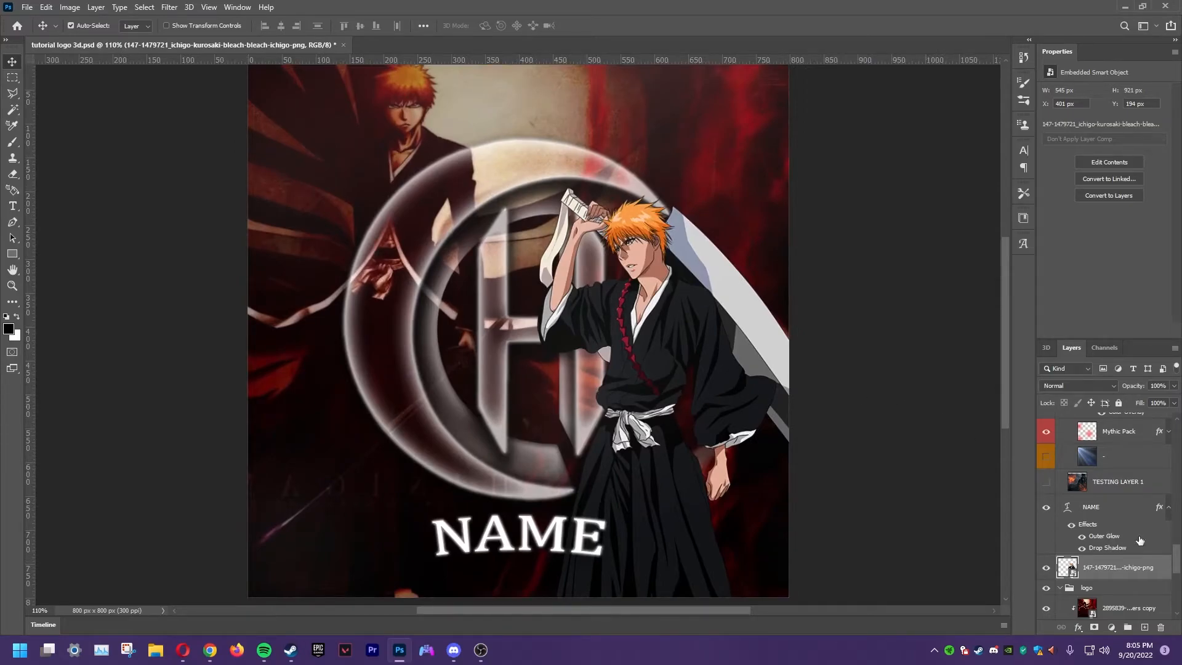
{"action": "scroll", "coordinate": [1089, 533], "scroll_direction": "up", "scroll_amount": 5}
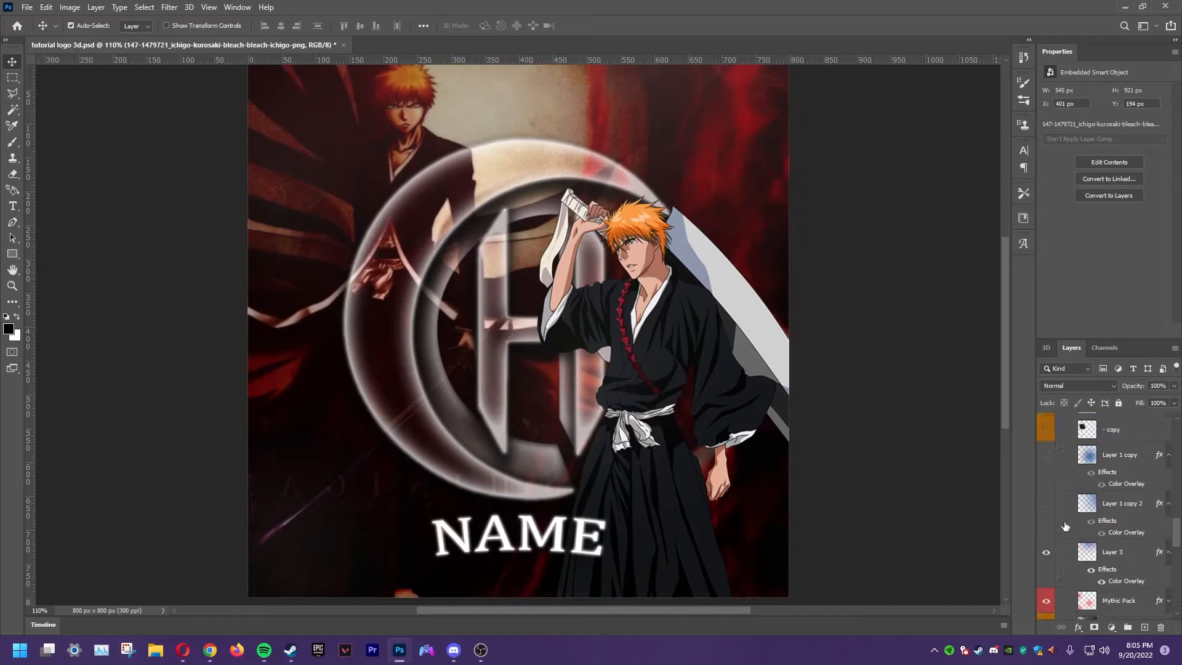
{"action": "scroll", "coordinate": [1071, 537], "scroll_direction": "up", "scroll_amount": 4}
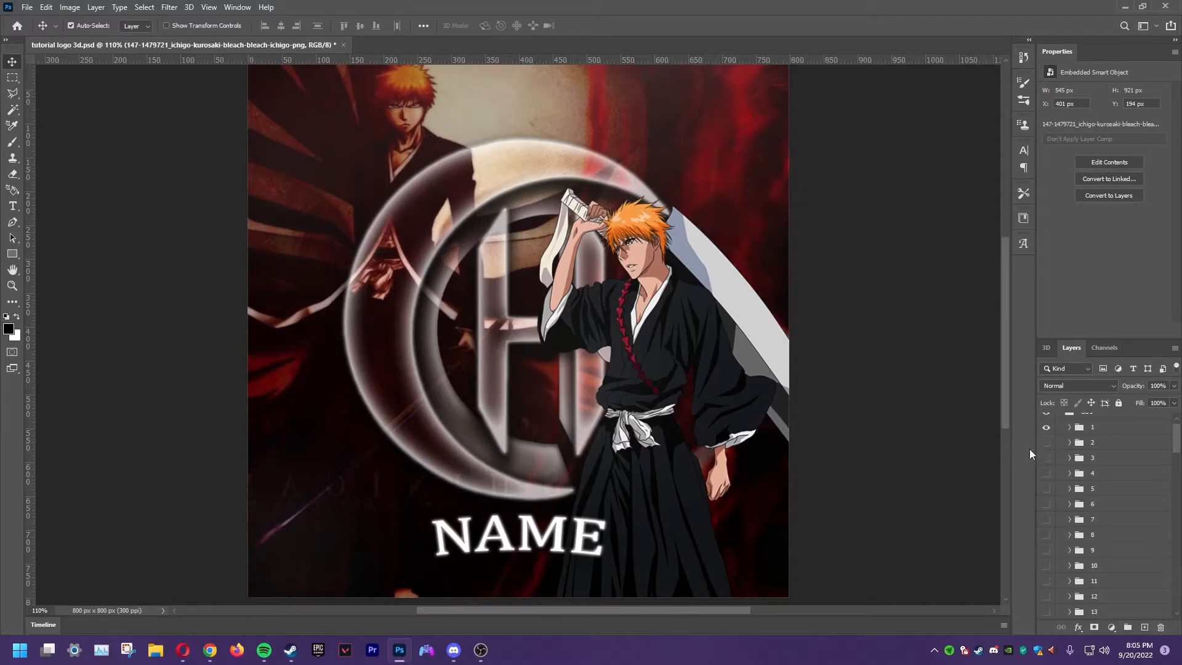
{"action": "scroll", "coordinate": [1050, 436], "scroll_direction": "up", "scroll_amount": 1}
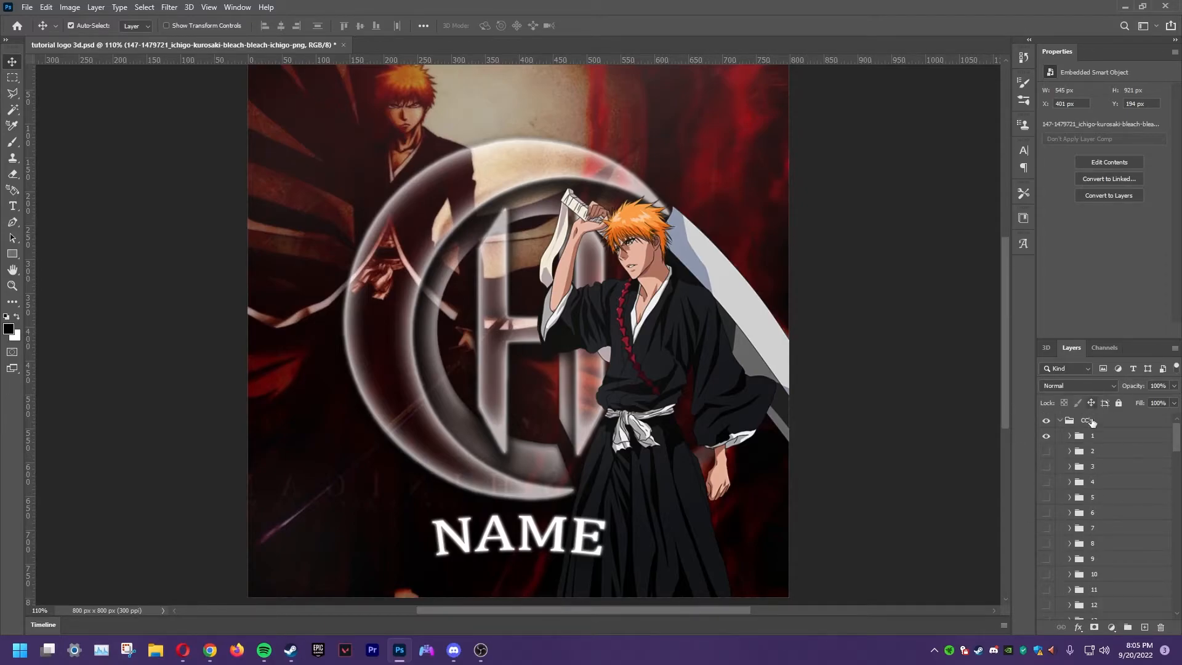
{"action": "left_click", "coordinate": [1047, 498]}
{"action": "left_click", "coordinate": [1047, 499]}
{"action": "left_click", "coordinate": [1045, 530]}
{"action": "left_click", "coordinate": [1045, 530]}
{"action": "left_click", "coordinate": [1044, 561]}
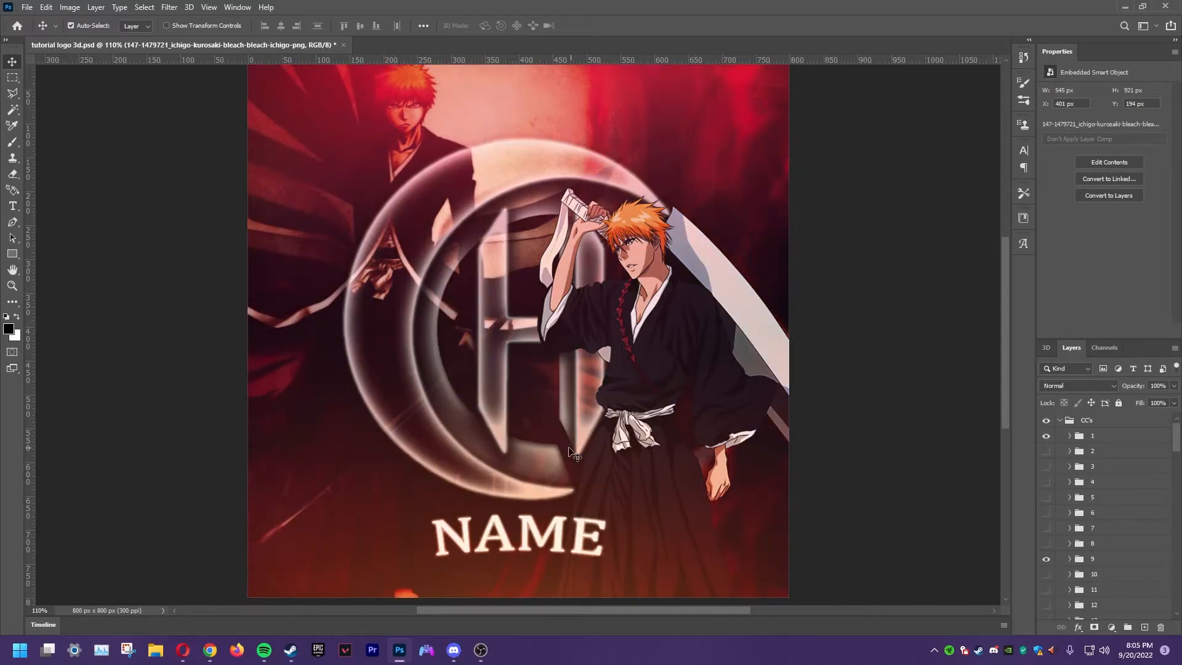
- Turn on colour correction 19 in the CC's group and preview correction 4 from the numbered set below it
{"action": "scroll", "coordinate": [563, 441], "scroll_direction": "down", "scroll_amount": 5}
{"action": "scroll", "coordinate": [562, 441], "scroll_direction": "up", "scroll_amount": 5}
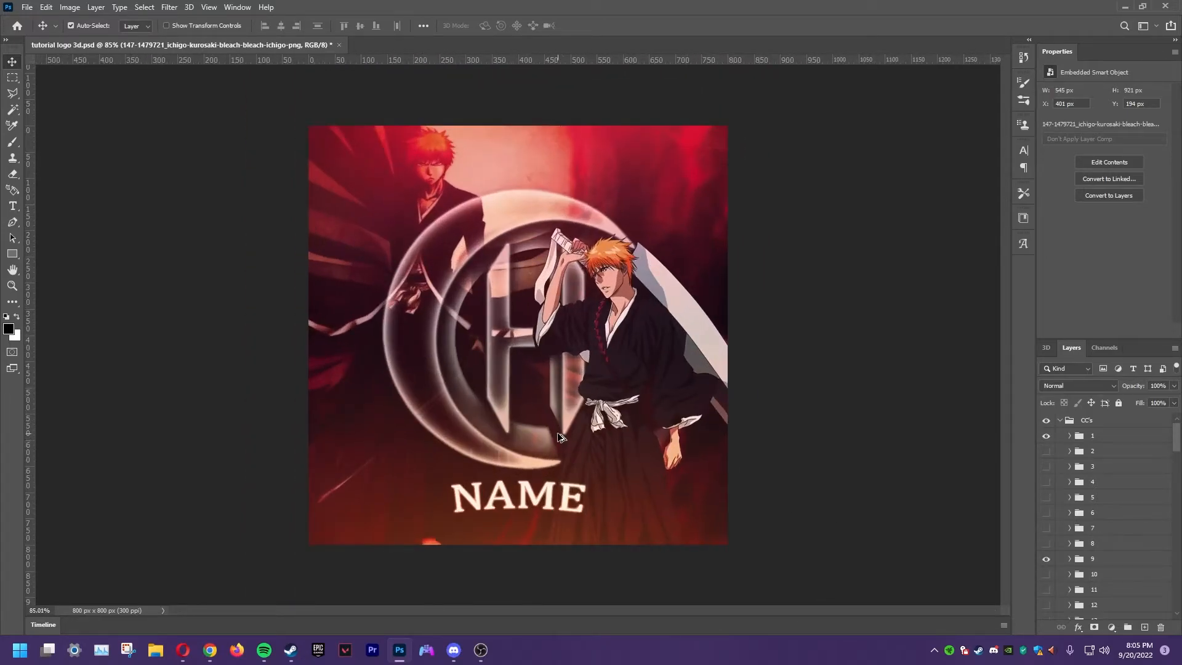
{"action": "scroll", "coordinate": [1050, 523], "scroll_direction": "down", "scroll_amount": 5}
{"action": "left_click", "coordinate": [1046, 546]}
{"action": "left_click", "coordinate": [1046, 545]}
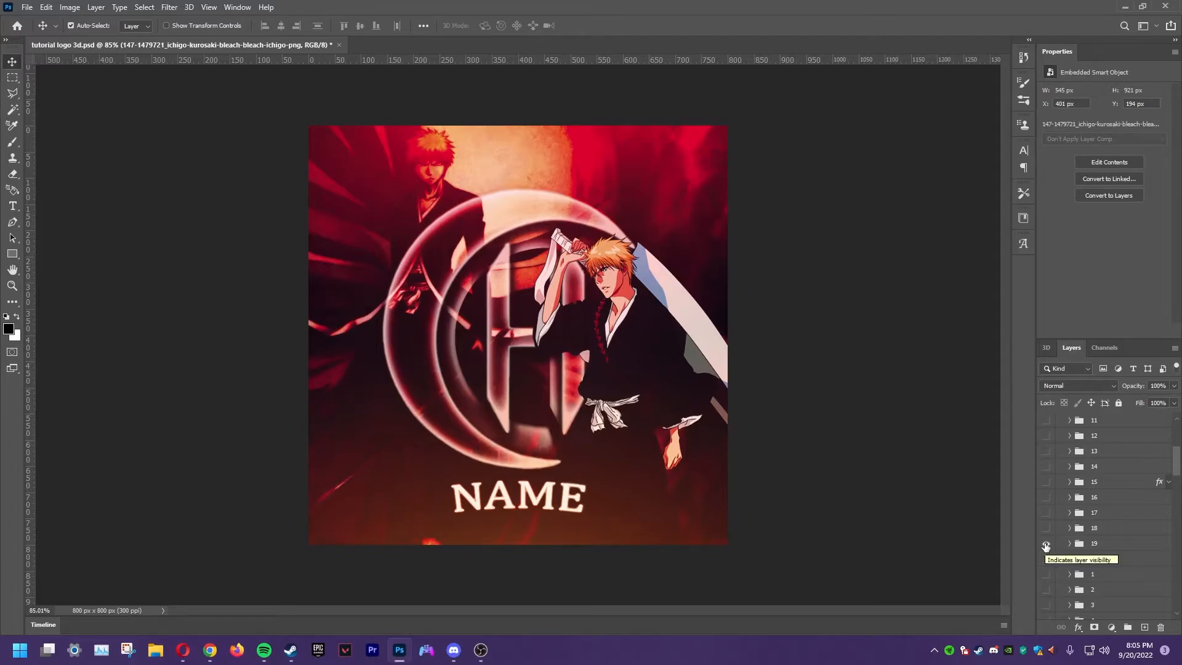
{"action": "scroll", "coordinate": [1045, 546], "scroll_direction": "down", "scroll_amount": 2}
{"action": "left_click", "coordinate": [1046, 545]}
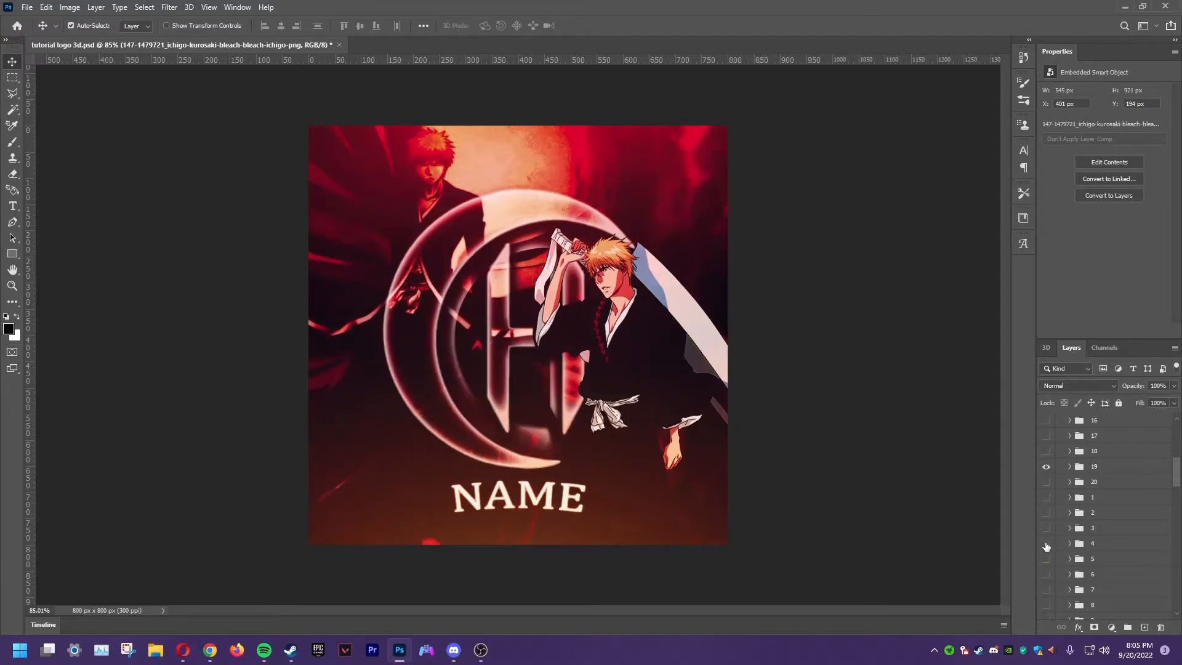
{"action": "left_click", "coordinate": [1046, 545]}
{"action": "scroll", "coordinate": [544, 389], "scroll_direction": "down", "scroll_amount": 5}
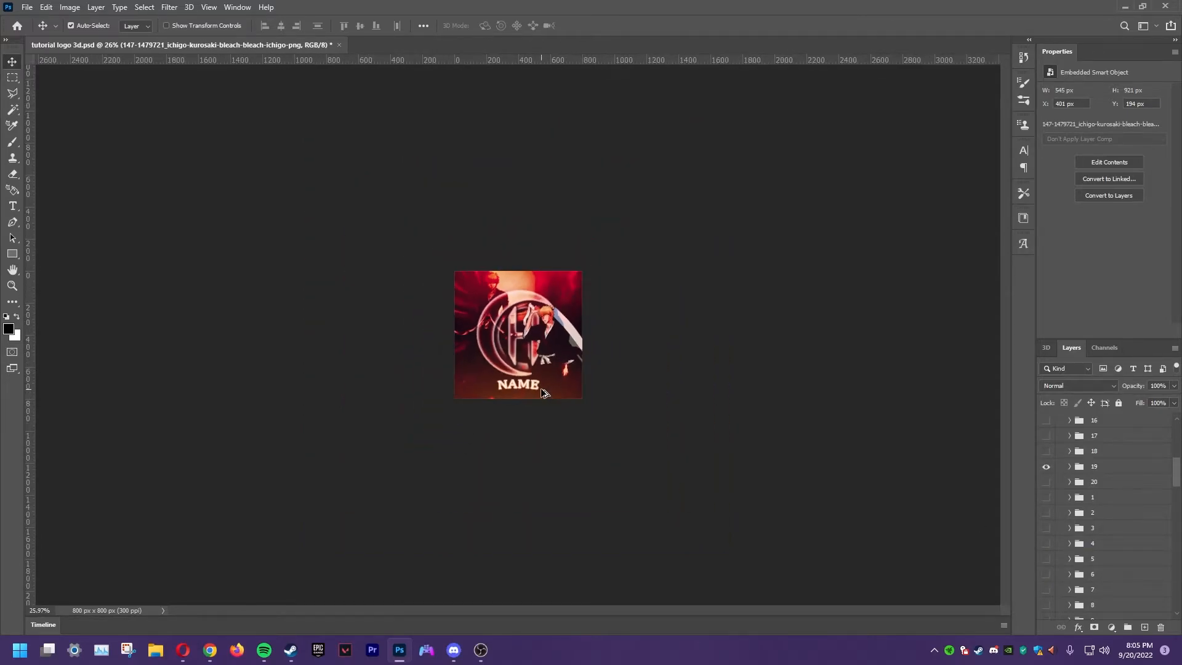
{"action": "scroll", "coordinate": [544, 393], "scroll_direction": "up", "scroll_amount": 5}
- Add a drop shadow to the Ichigo render with 75% opacity, 13 px distance and 21 px size
{"action": "scroll", "coordinate": [1086, 550], "scroll_direction": "down", "scroll_amount": 5}
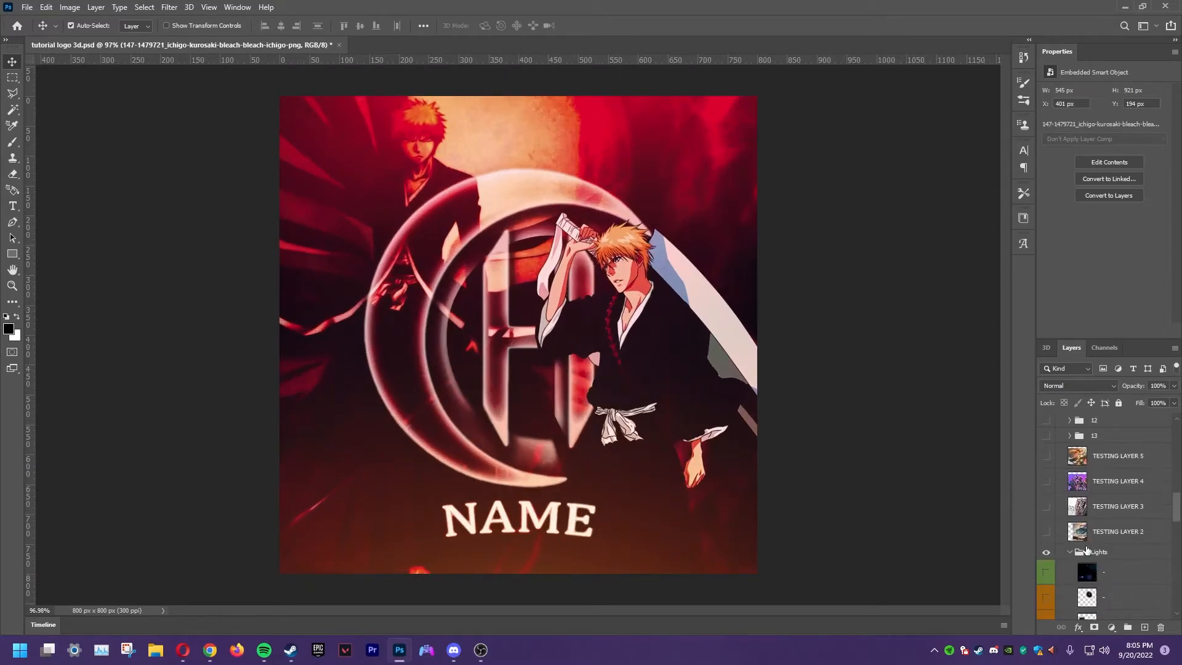
{"action": "scroll", "coordinate": [1087, 550], "scroll_direction": "down", "scroll_amount": 5}
{"action": "scroll", "coordinate": [1100, 542], "scroll_direction": "down", "scroll_amount": 4}
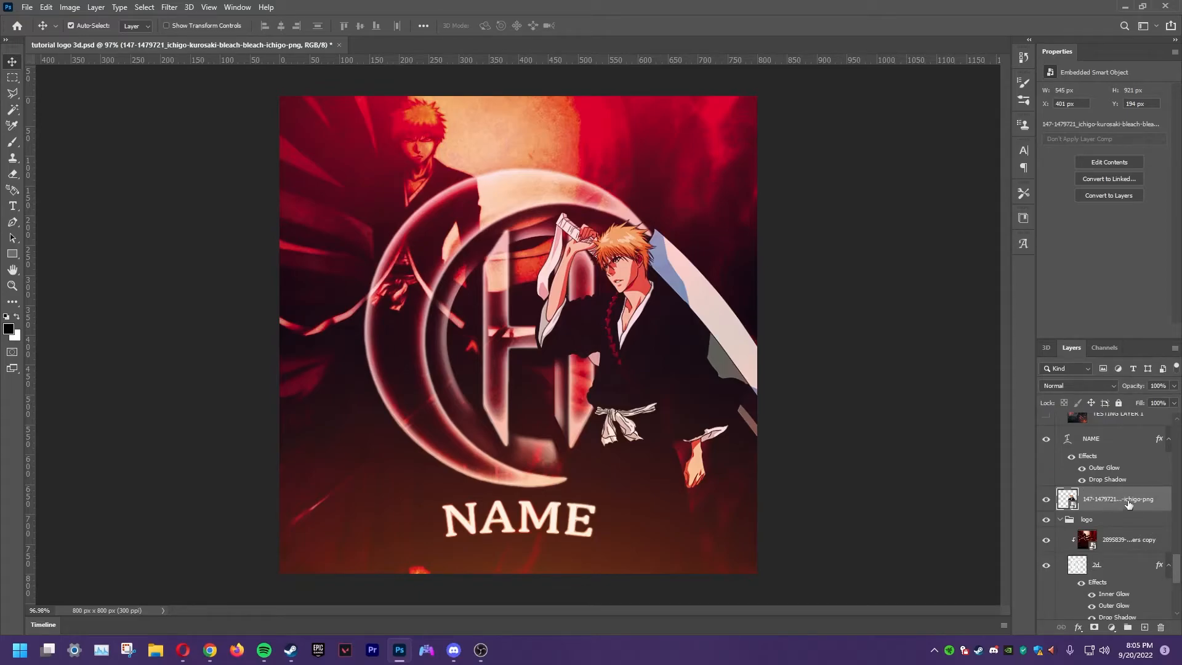
{"action": "right_click", "coordinate": [1138, 500]}
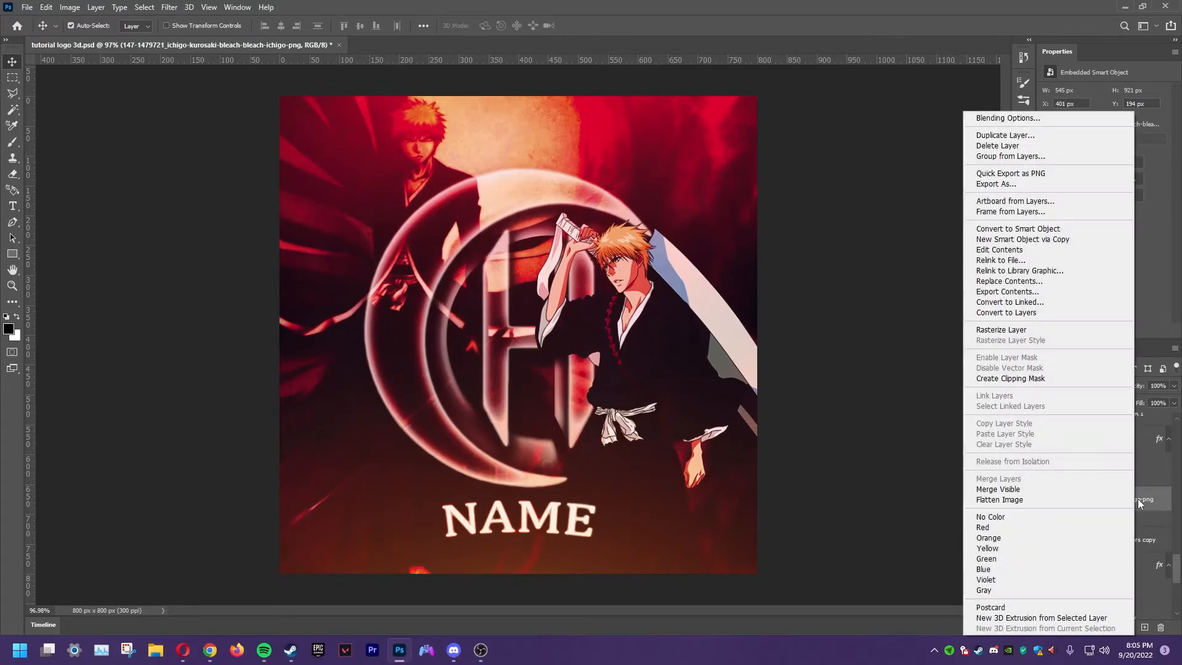
{"action": "left_click", "coordinate": [999, 118]}
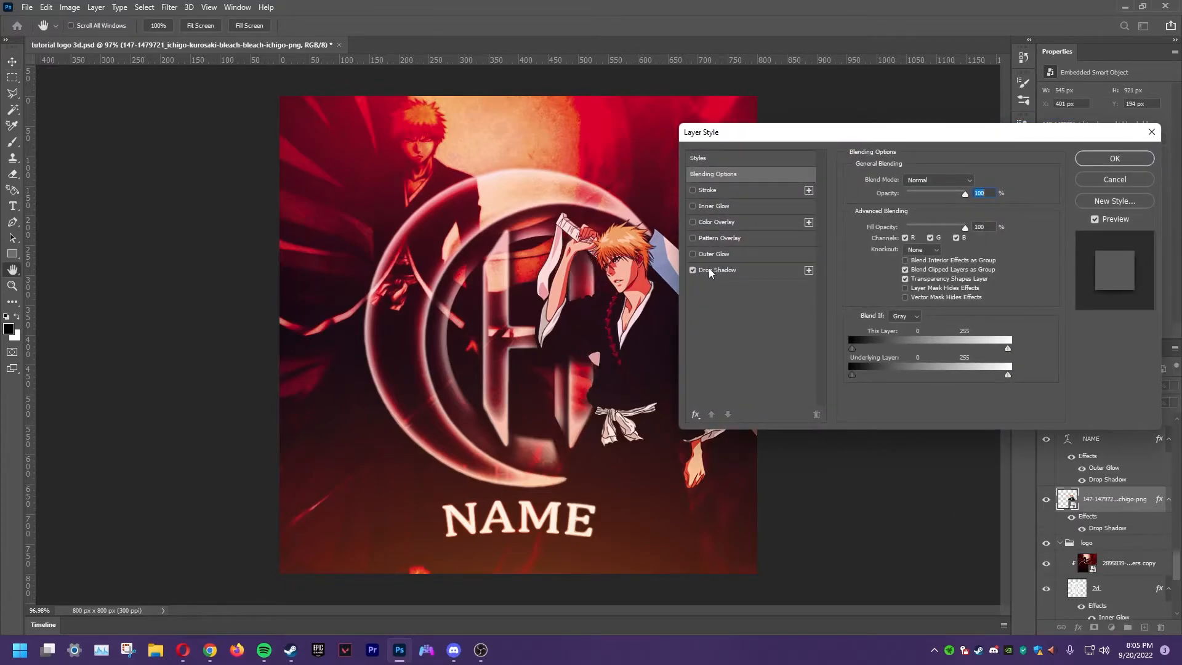
{"action": "left_click", "coordinate": [711, 271]}
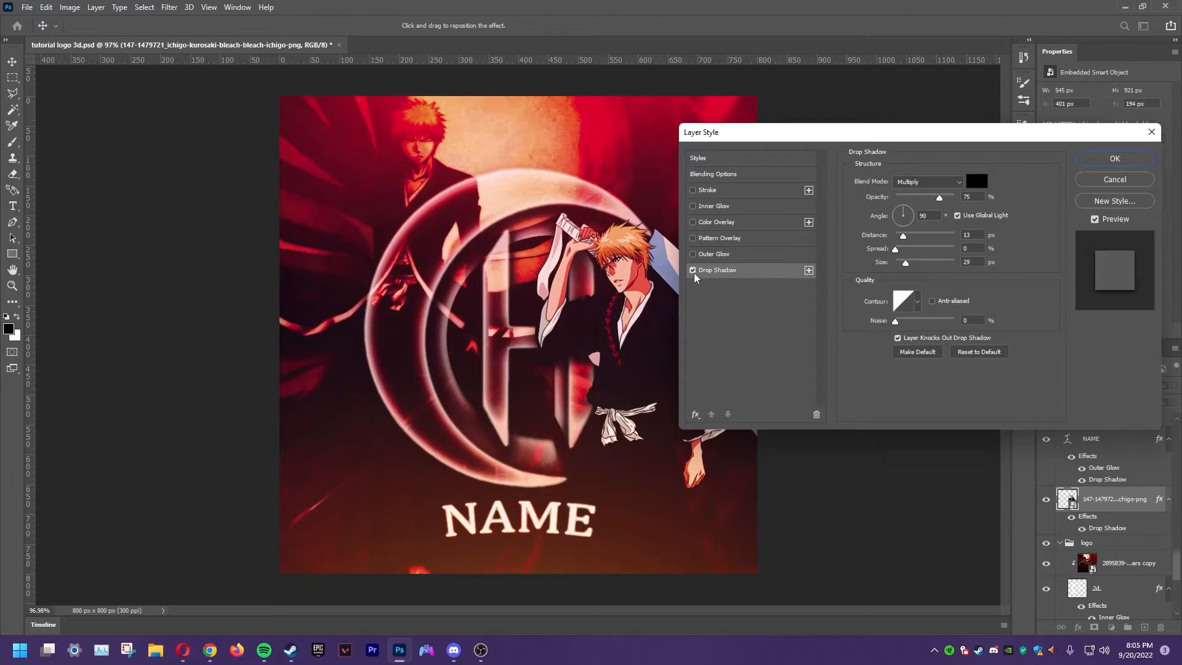
{"action": "left_click_drag", "start_coordinate": [912, 266], "coordinate": [905, 269]}
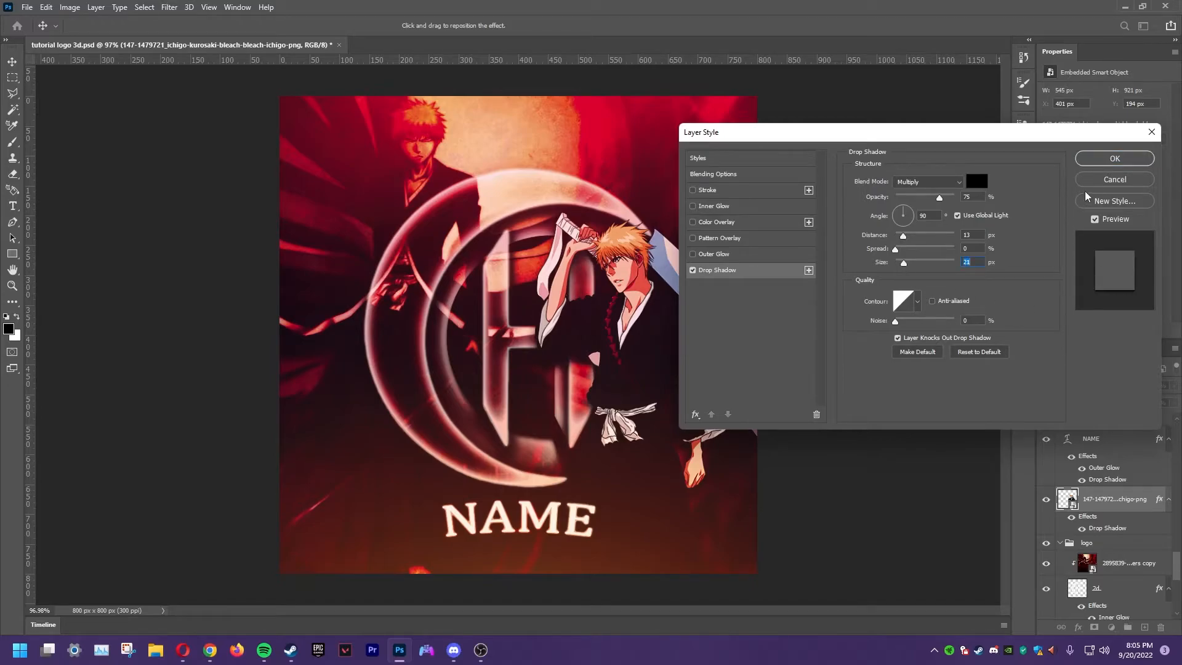
{"action": "left_click", "coordinate": [1110, 159]}
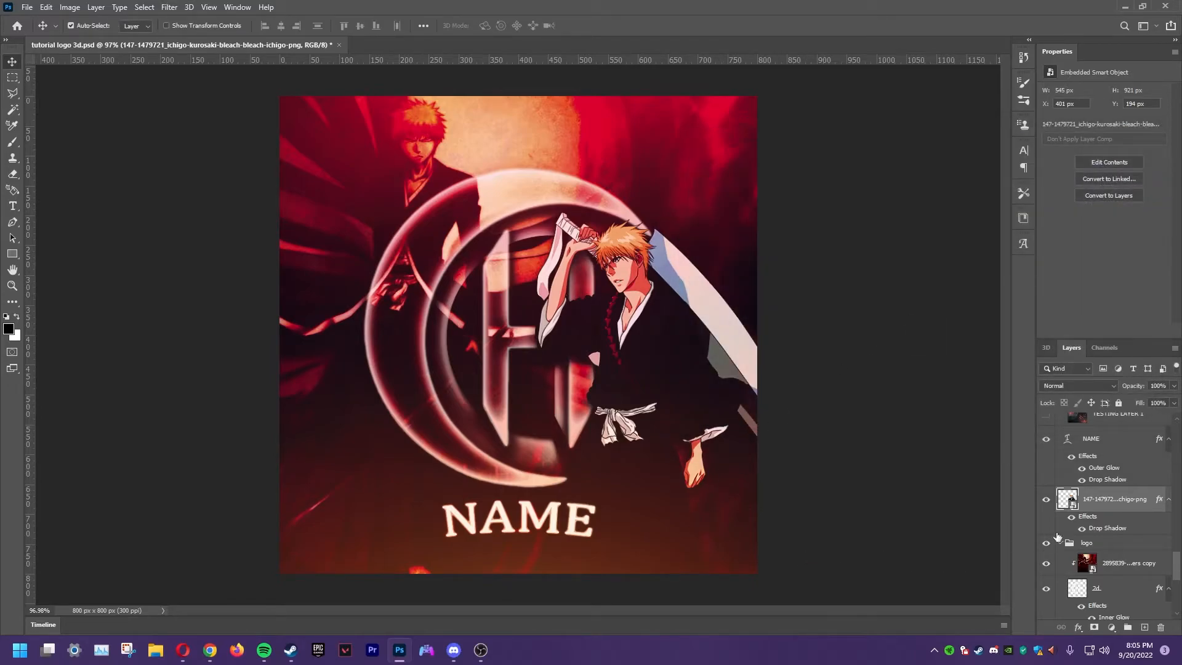
- Replace the NAME placeholder text below the logo with HUSKY
{"action": "left_click", "coordinate": [1102, 448]}
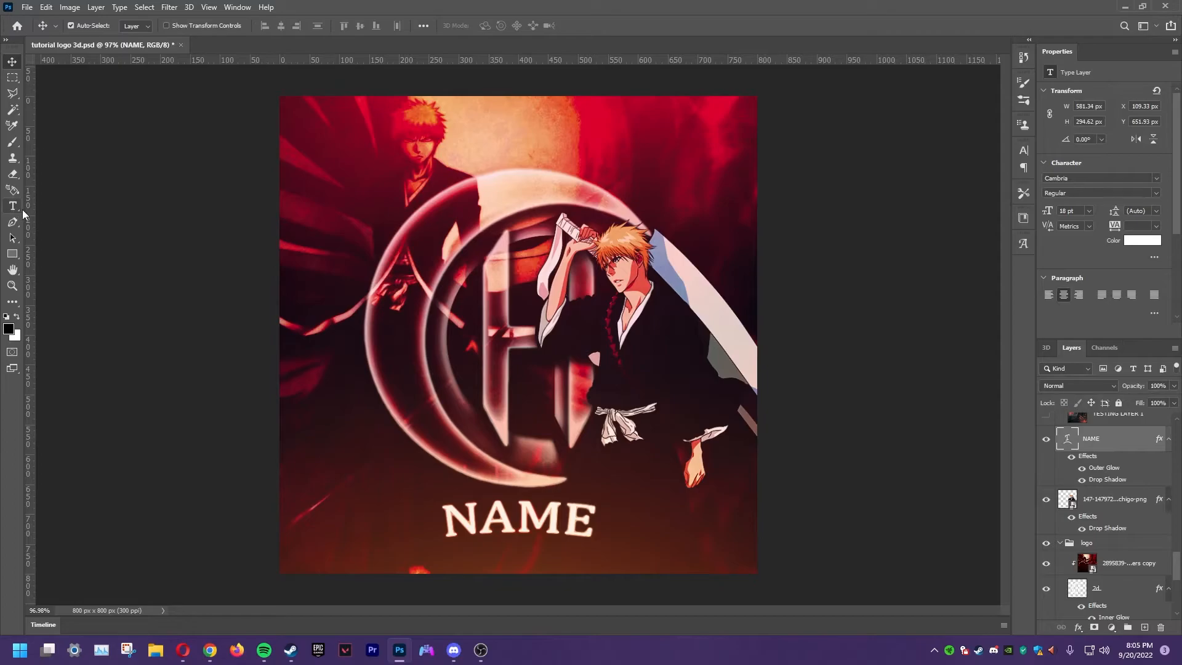
{"action": "left_click", "coordinate": [13, 207]}
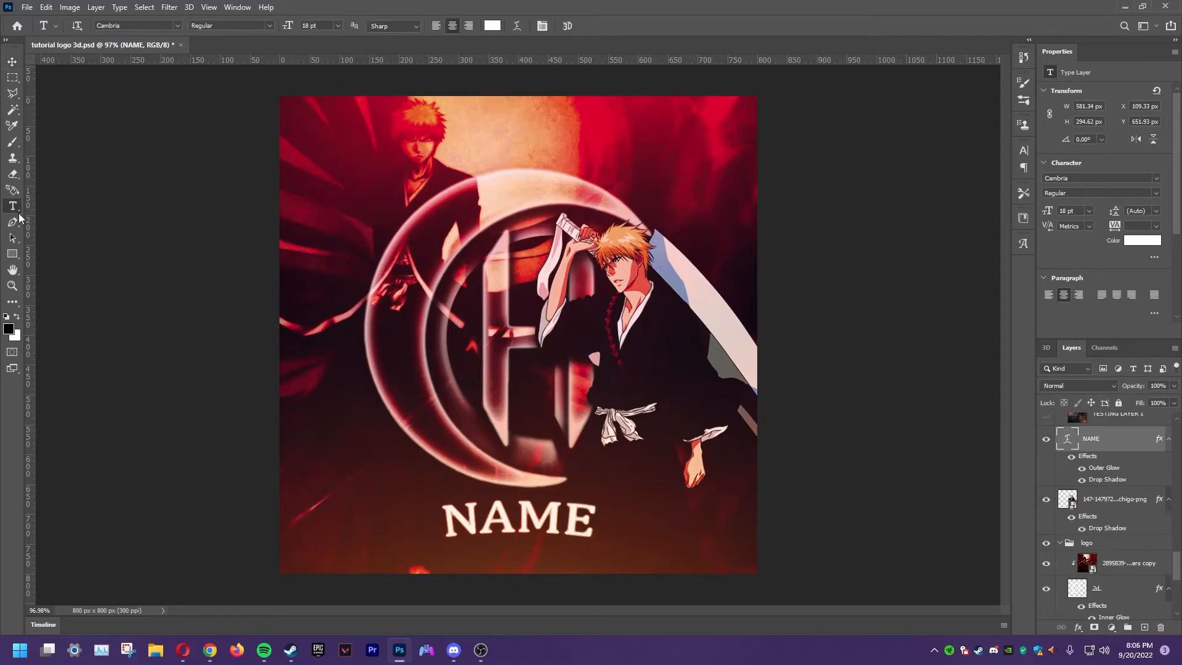
{"action": "double_click", "coordinate": [590, 521]}
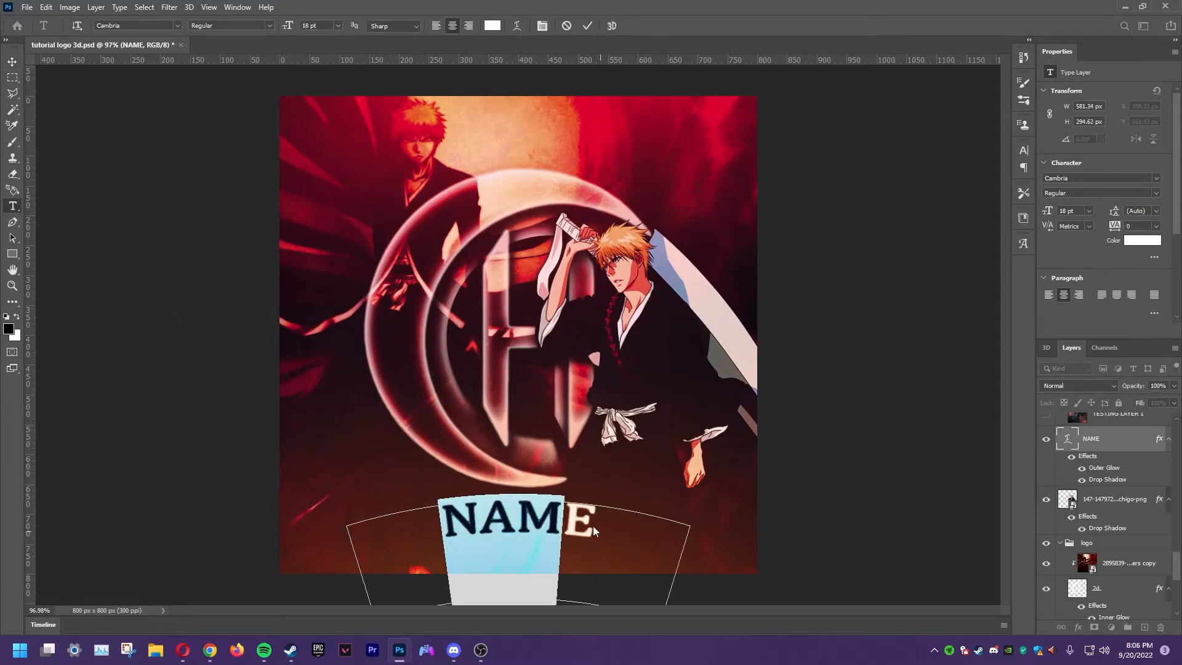
{"action": "left_click", "coordinate": [448, 519]}
{"action": "left_click_drag", "start_coordinate": [447, 520], "coordinate": [759, 546]}
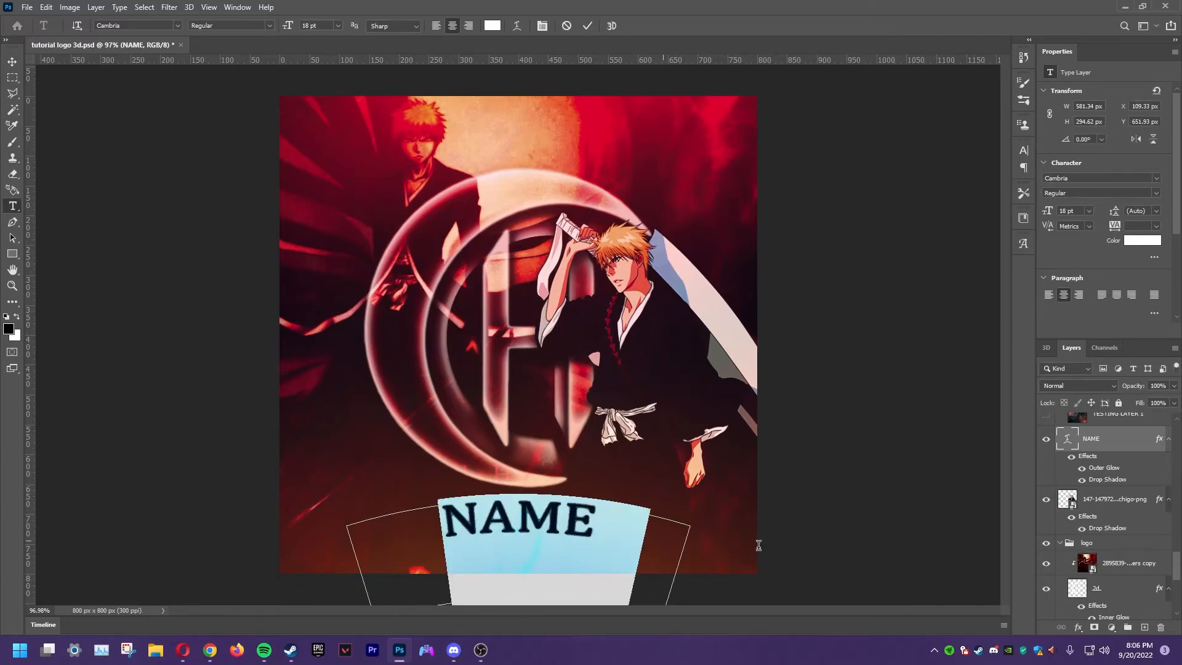
{"action": "key", "text": "BackSpace"}
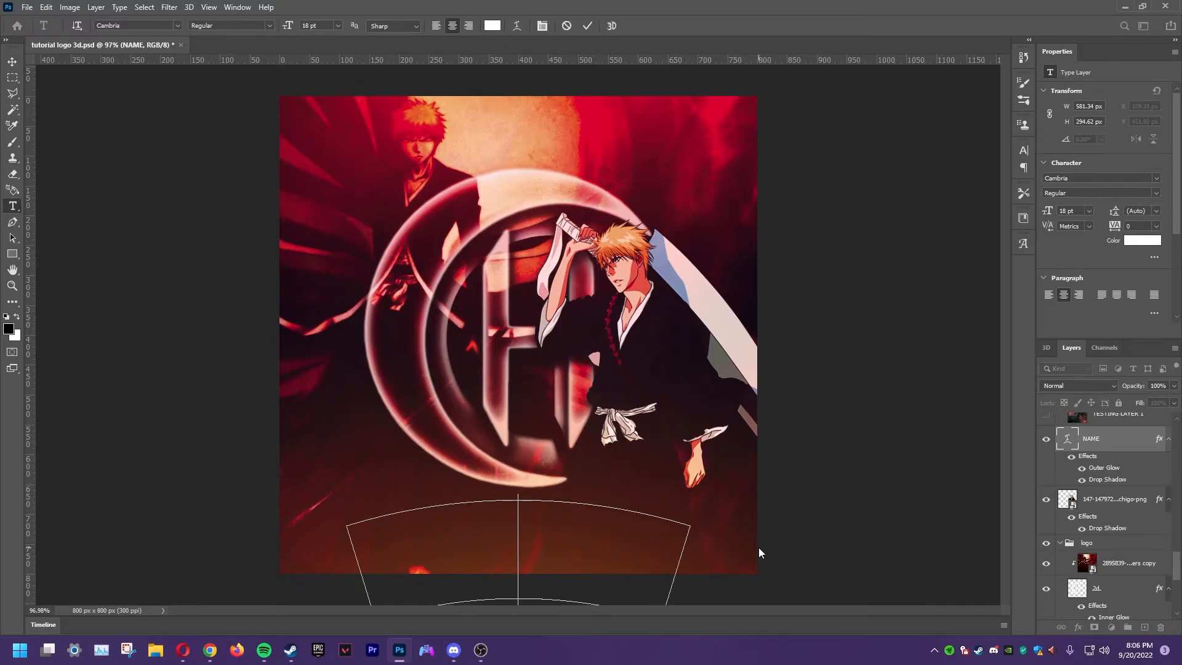
{"action": "type", "text": "SO"}
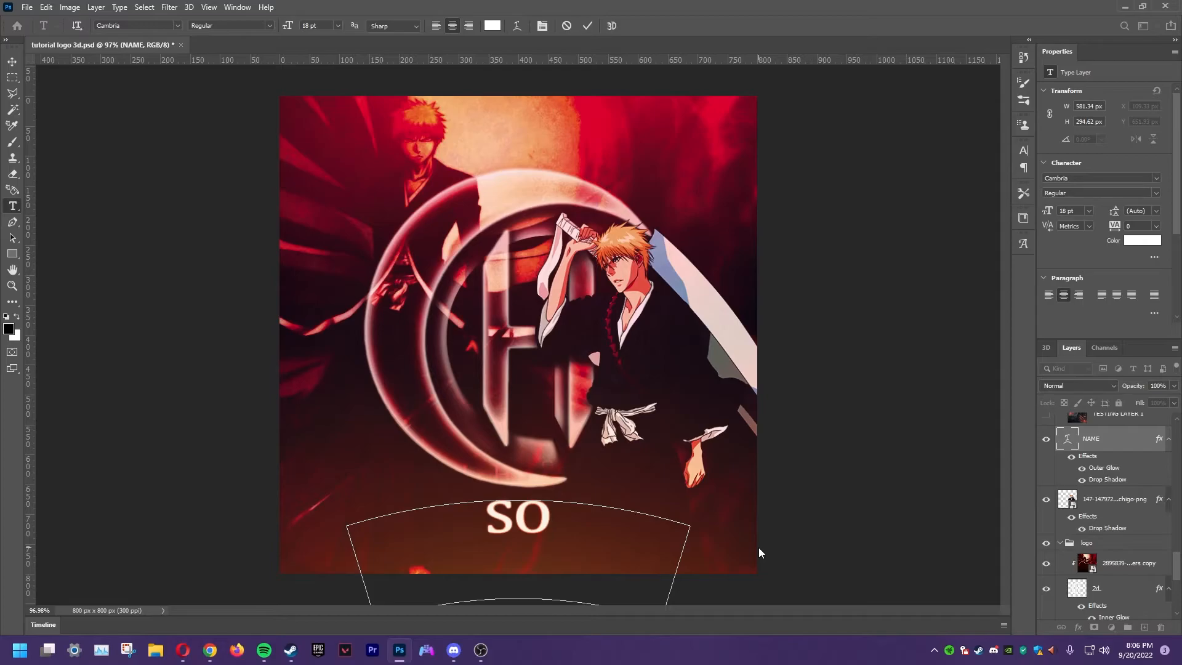
{"action": "key", "text": "BackSpace"}
{"action": "key", "text": "BackSpace"}
{"action": "type", "text": "H"}
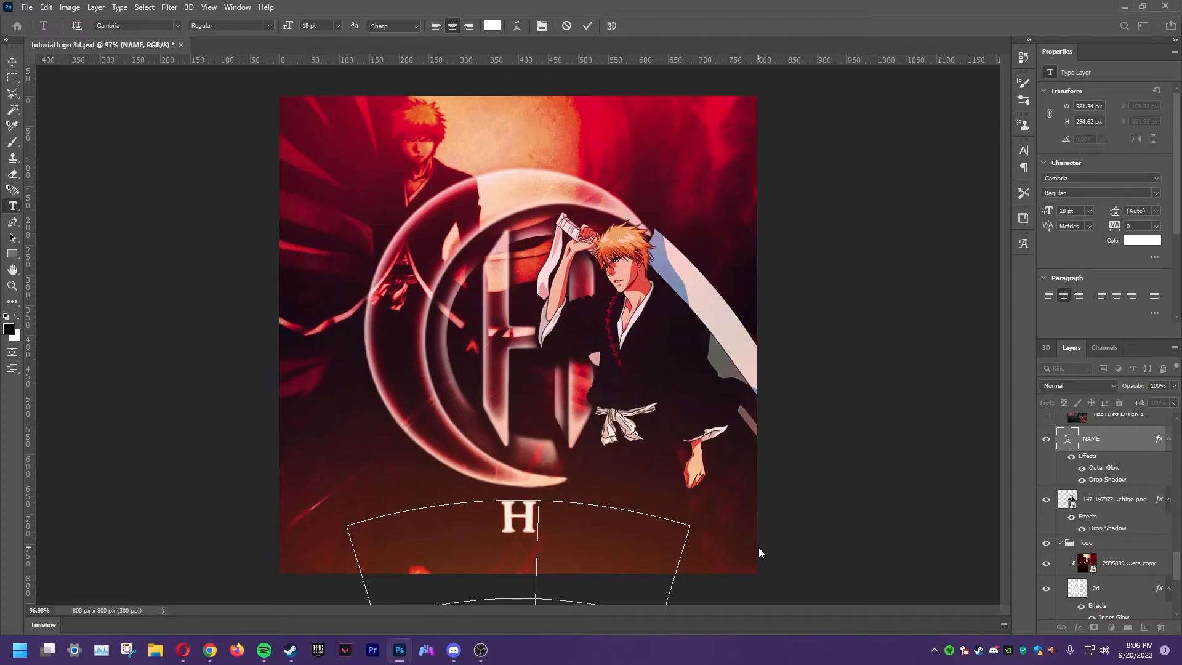
{"action": "type", "text": "USKY"}
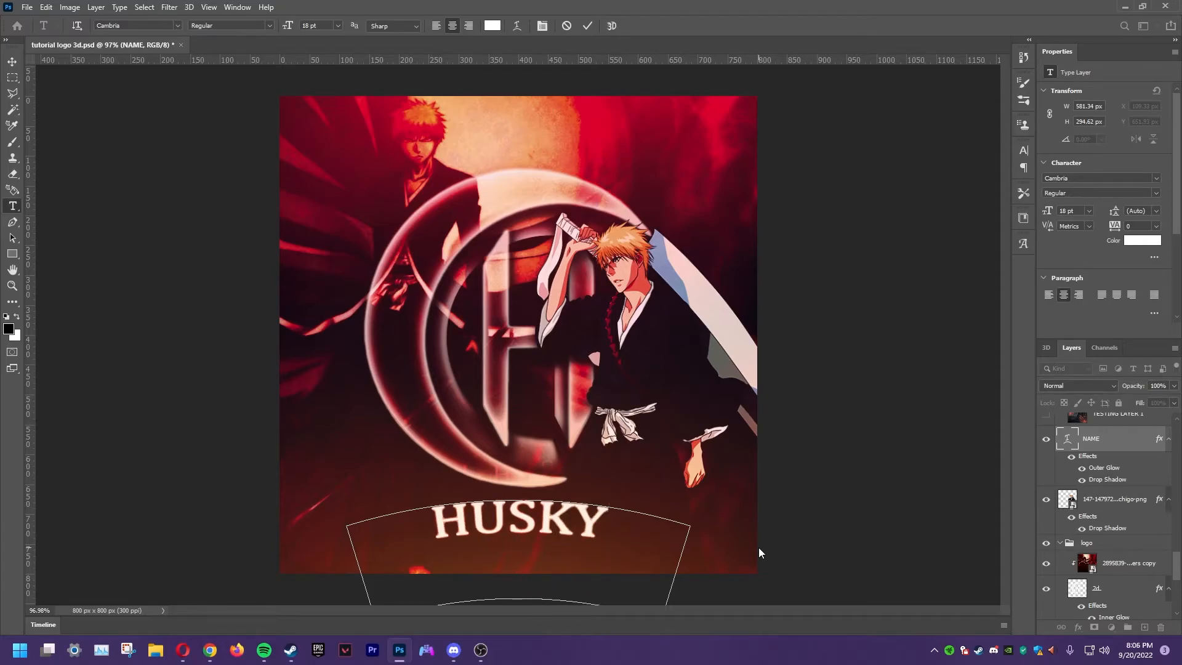
- Change the font of the HUSKY text to a Asian Ninja
{"action": "left_click", "coordinate": [613, 523]}
{"action": "left_click_drag", "start_coordinate": [603, 523], "coordinate": [360, 512]}
{"action": "left_click", "coordinate": [176, 25]}
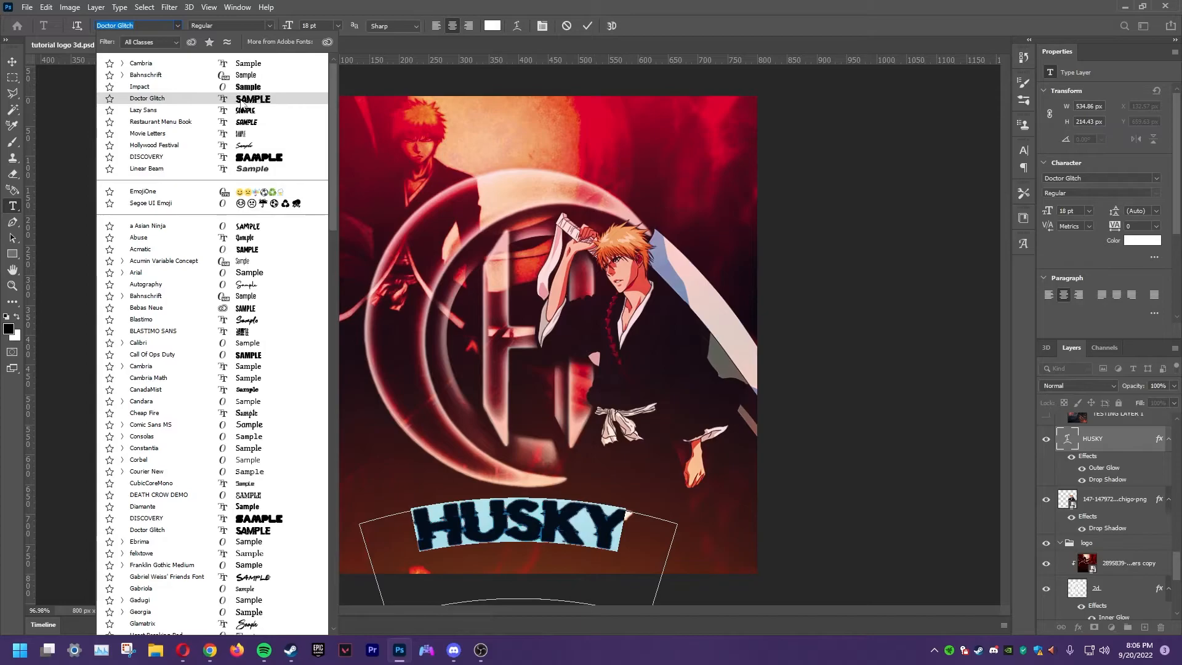
{"action": "left_click", "coordinate": [247, 227]}
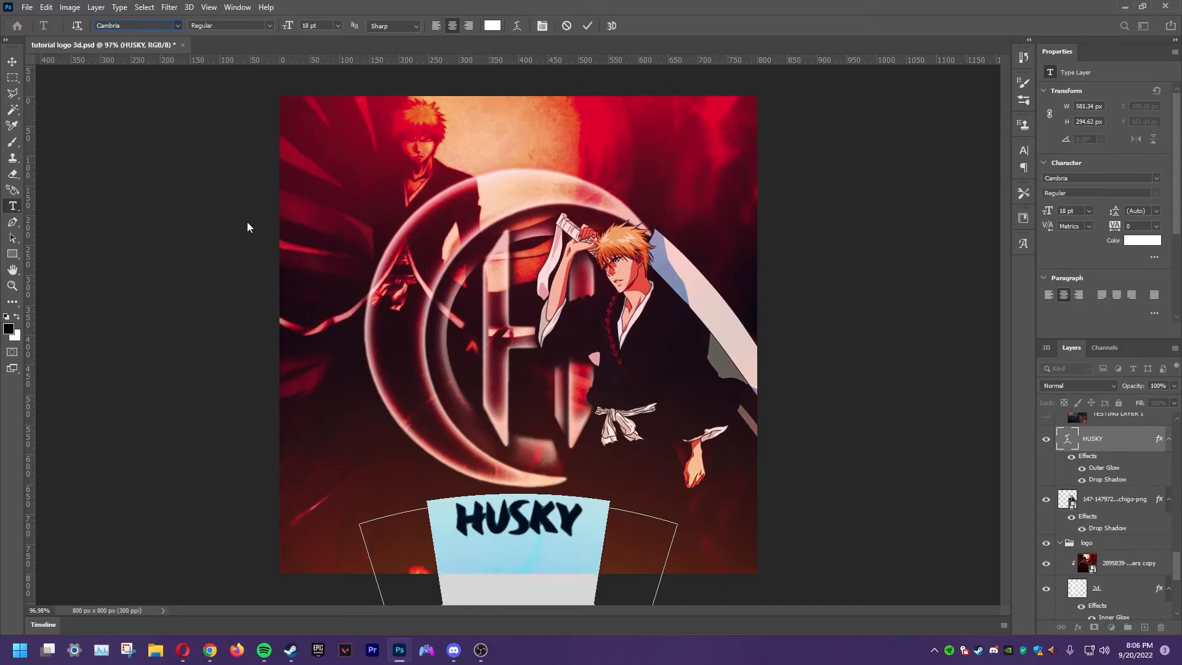
- Nudge the HUSKY text up to about Y 644 px, closer to the logo
{"action": "left_click", "coordinate": [12, 62]}
{"action": "key", "text": "Up"}
{"action": "key", "text": "Up"}
{"action": "key", "text": "Up"}
{"action": "key", "text": "Up"}
{"action": "key", "text": "Up"}
{"action": "key", "text": "Up"}
{"action": "key", "text": "Up"}
{"action": "key", "text": "Up"}
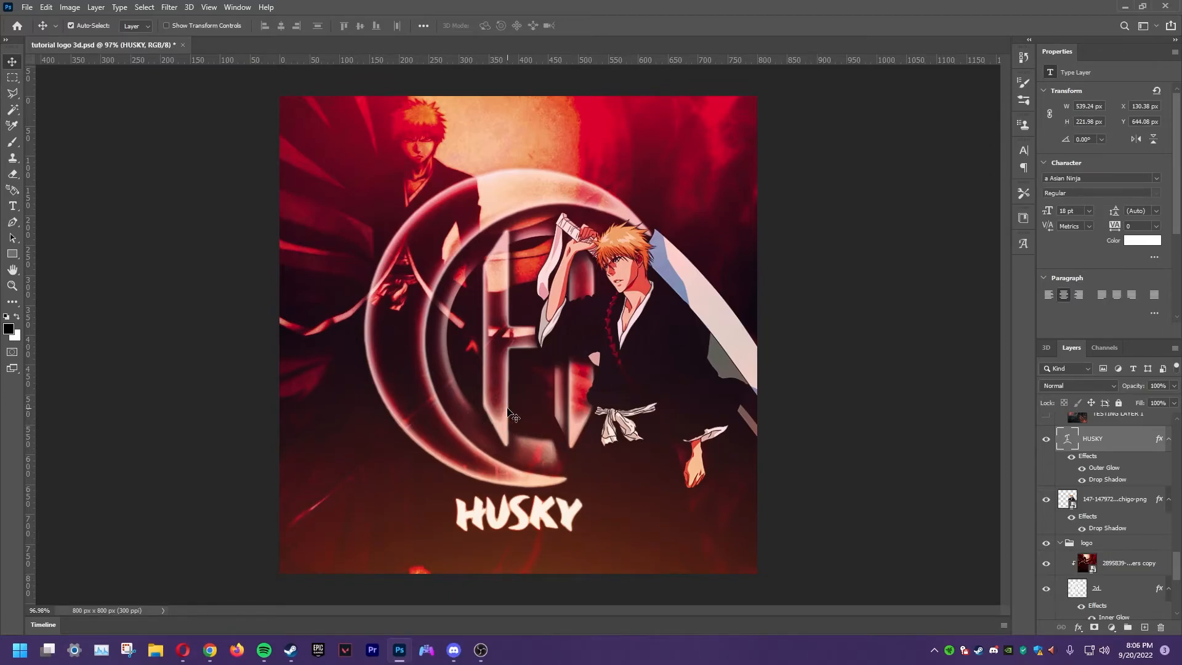
- Examine the logo composition at close and reduced zoom to judge the overall look
{"action": "scroll", "coordinate": [502, 371], "scroll_direction": "down", "scroll_amount": 3}
{"action": "scroll", "coordinate": [500, 367], "scroll_direction": "up", "scroll_amount": 2}
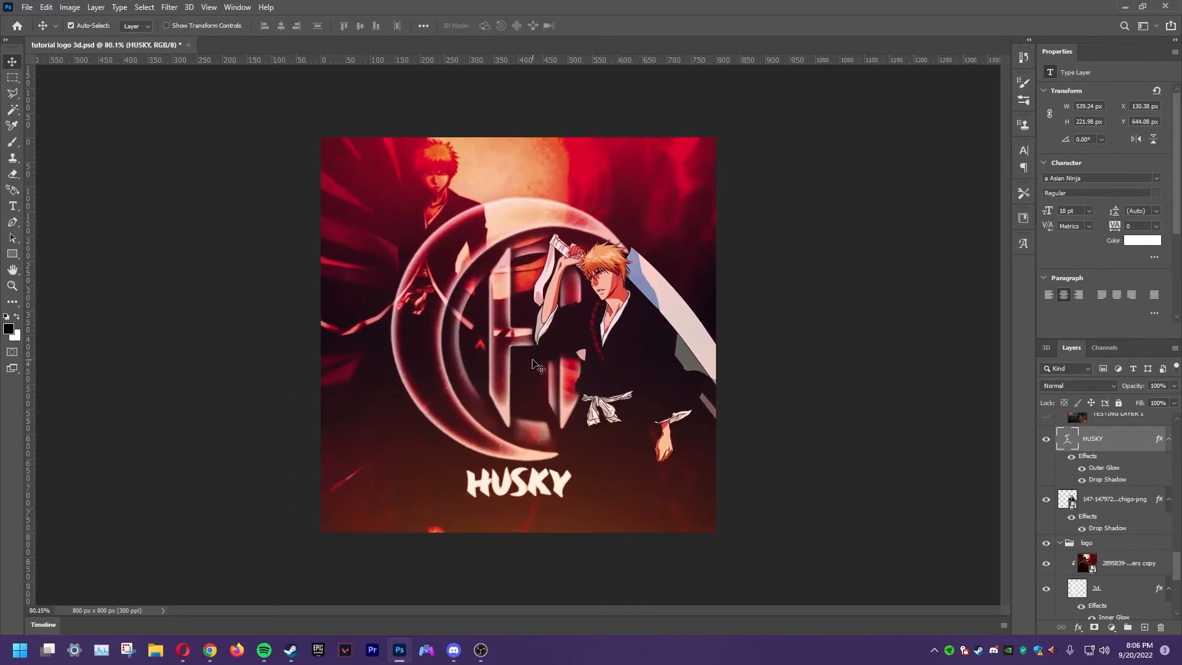
{"action": "scroll", "coordinate": [533, 363], "scroll_direction": "up", "scroll_amount": 2}
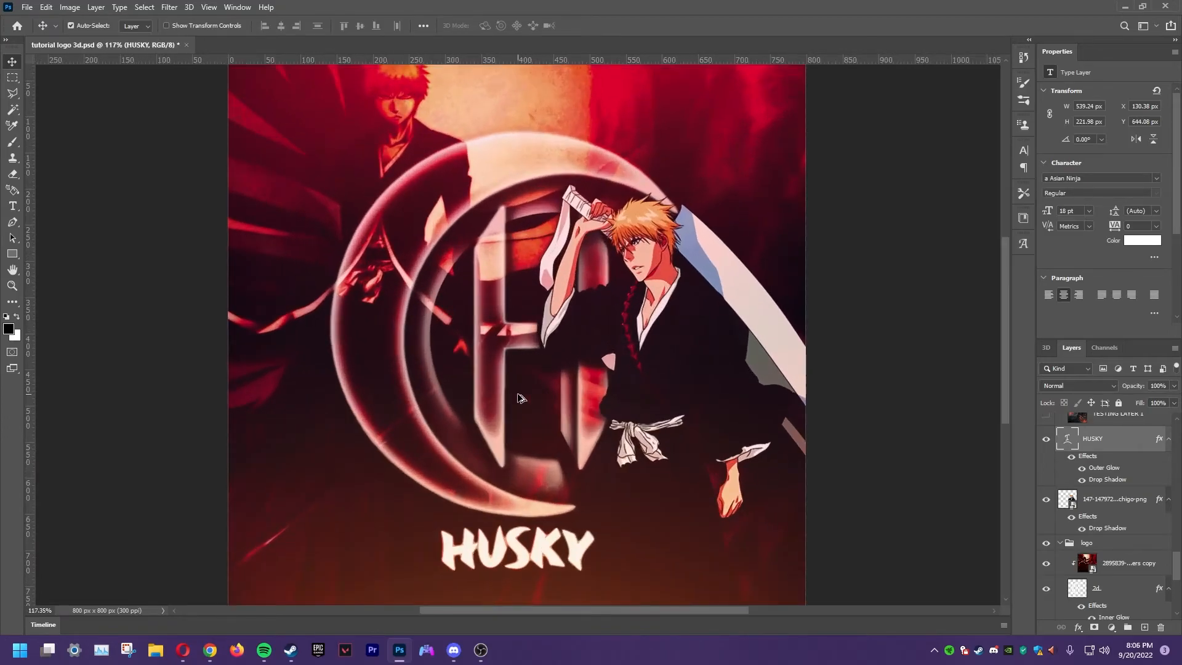
{"action": "scroll", "coordinate": [576, 329], "scroll_direction": "down", "scroll_amount": 3}
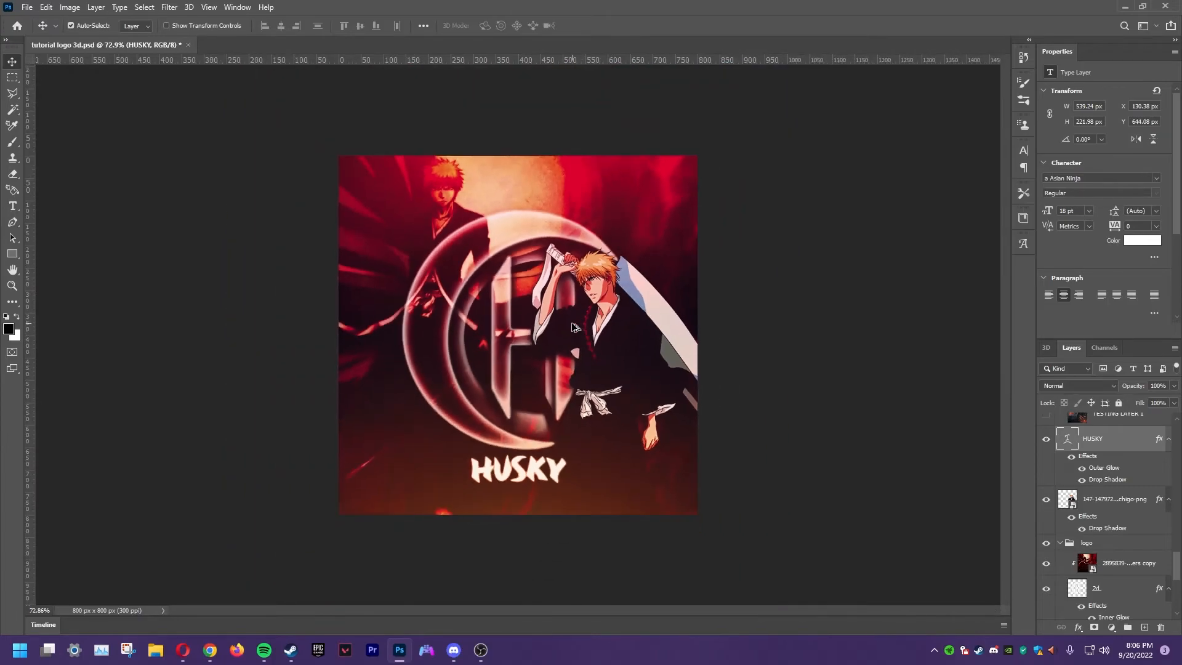
{"action": "scroll", "coordinate": [593, 332], "scroll_direction": "down", "scroll_amount": 2}
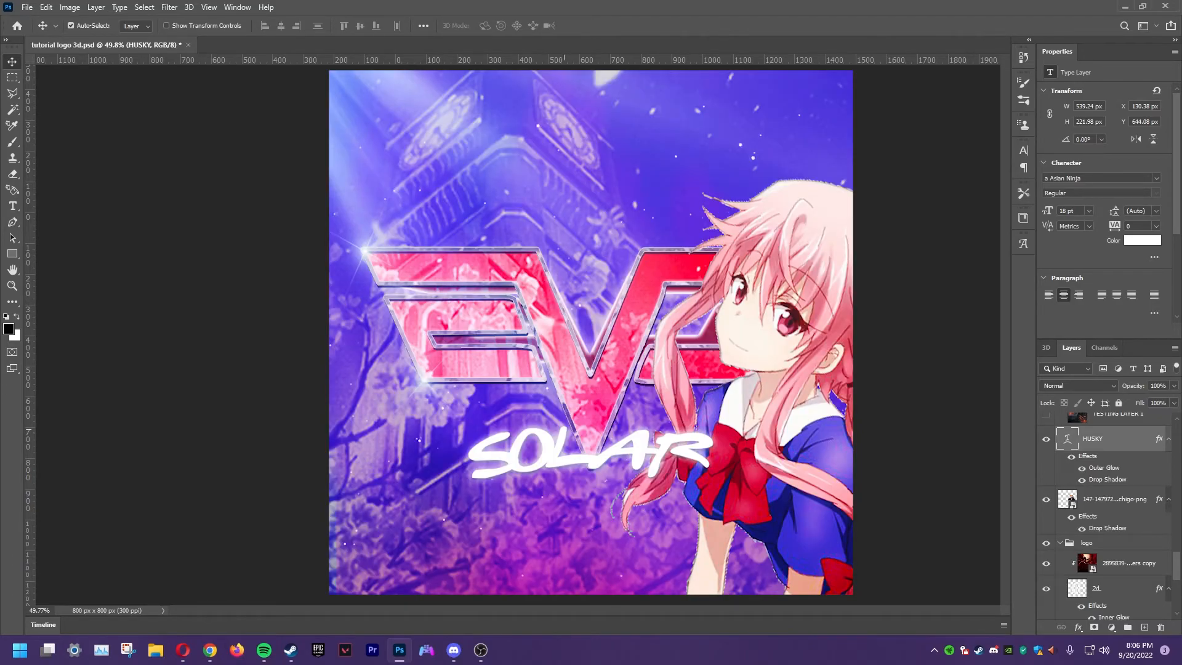
{"action": "scroll", "coordinate": [682, 389], "scroll_direction": "up", "scroll_amount": 8}
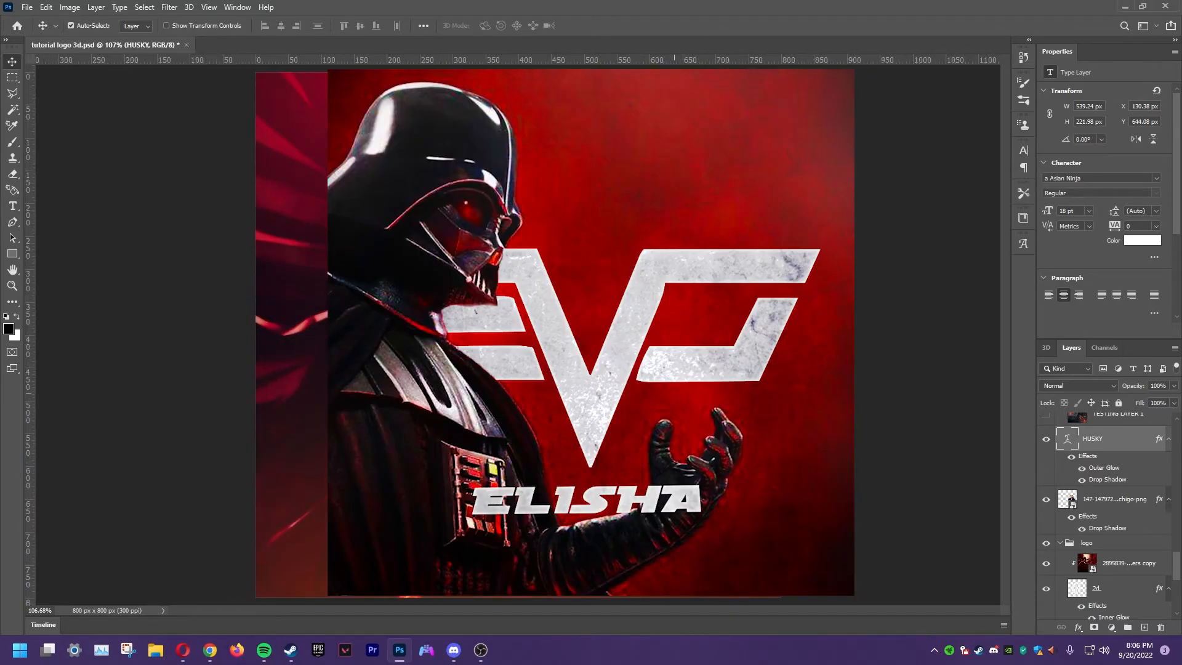
{"action": "scroll", "coordinate": [674, 393], "scroll_direction": "down", "scroll_amount": 1}
{"action": "scroll", "coordinate": [1120, 517], "scroll_direction": "down", "scroll_amount": 1}
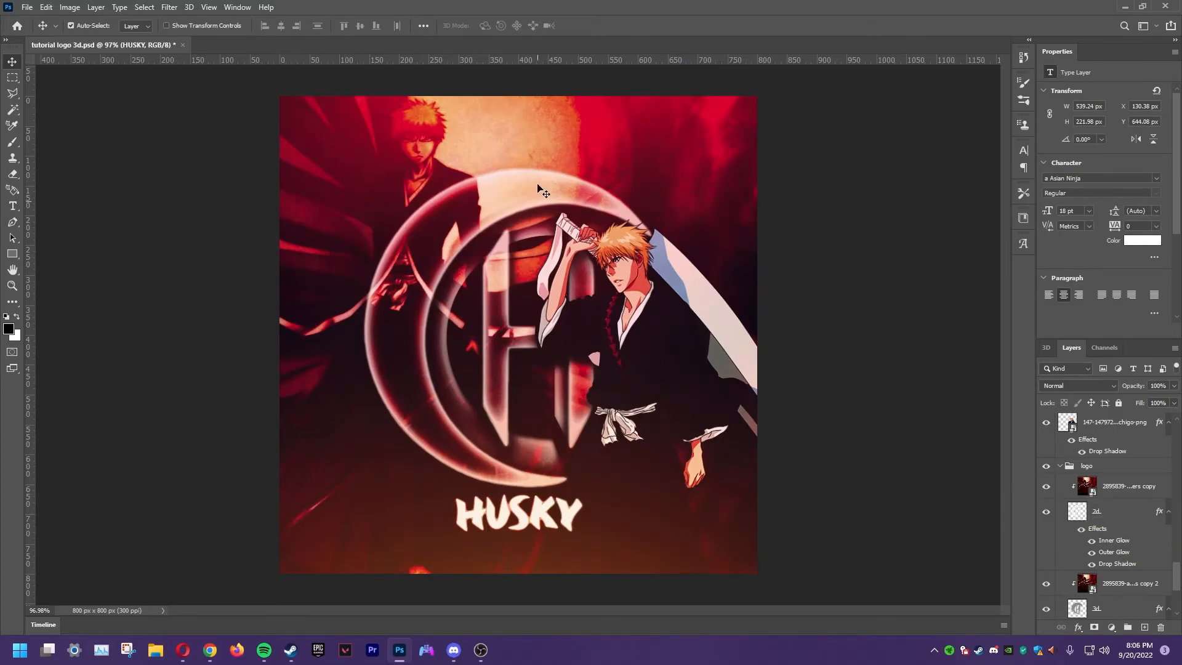
- Turn on the orange-labelled light ray layer beneath Mythic Pack in the Lights group
{"action": "scroll", "coordinate": [1107, 507], "scroll_direction": "up", "scroll_amount": 10}
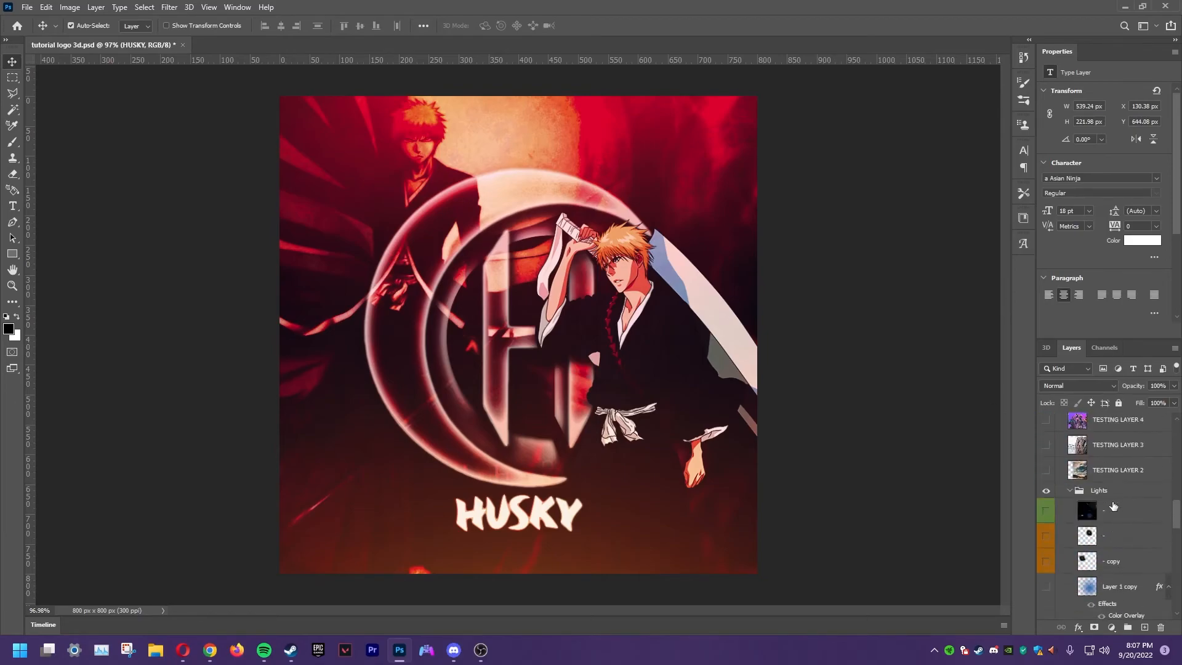
{"action": "scroll", "coordinate": [1078, 443], "scroll_direction": "down", "scroll_amount": 6}
{"action": "scroll", "coordinate": [1104, 515], "scroll_direction": "down", "scroll_amount": 3}
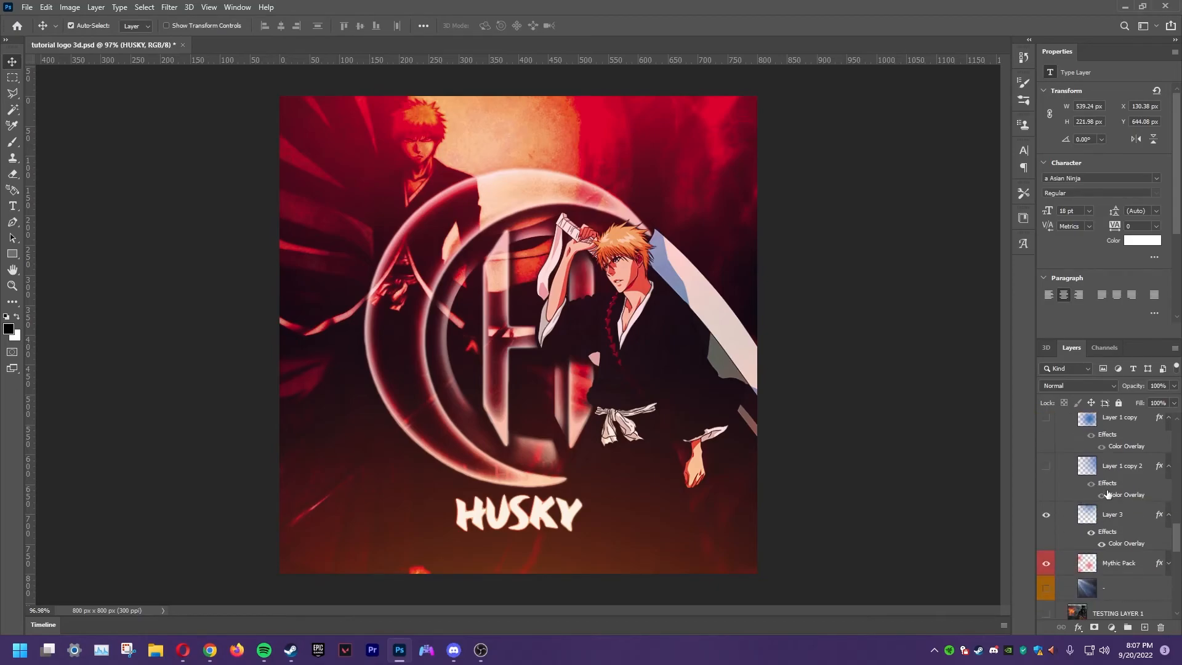
{"action": "scroll", "coordinate": [1104, 492], "scroll_direction": "down", "scroll_amount": 3}
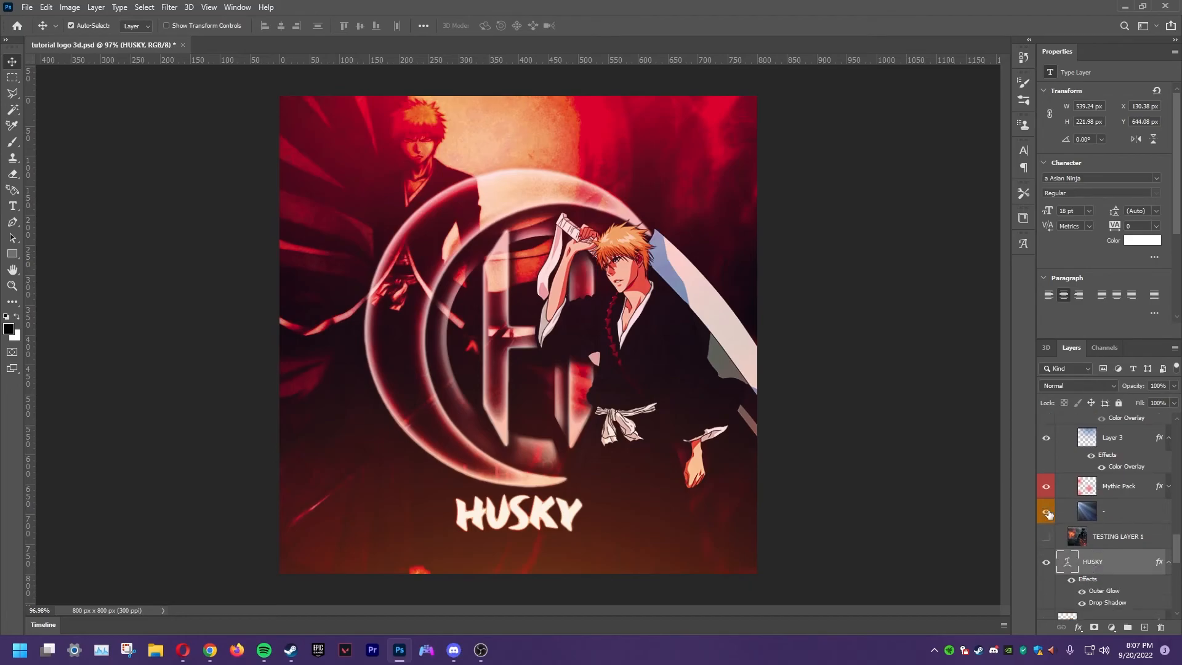
{"action": "left_click", "coordinate": [1047, 512]}
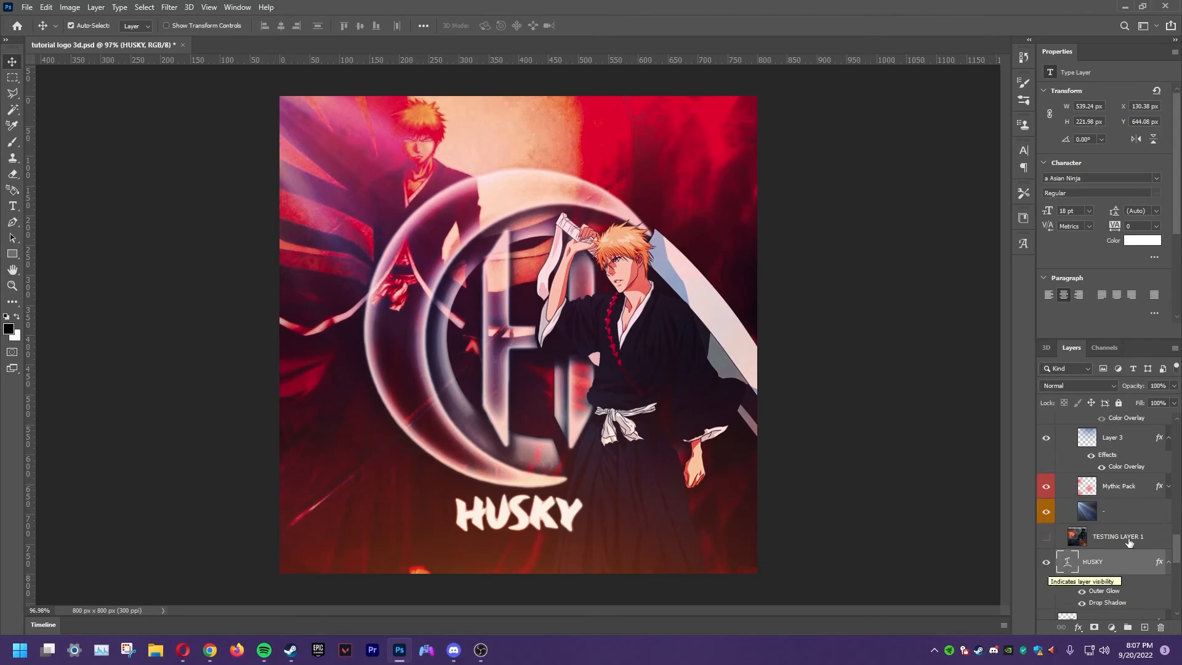
- Preview the two orange-labelled flare layers, "-" and "- copy", near the start of the Lights group
{"action": "scroll", "coordinate": [1074, 501], "scroll_direction": "up", "scroll_amount": 2}
{"action": "scroll", "coordinate": [1075, 502], "scroll_direction": "down", "scroll_amount": 2}
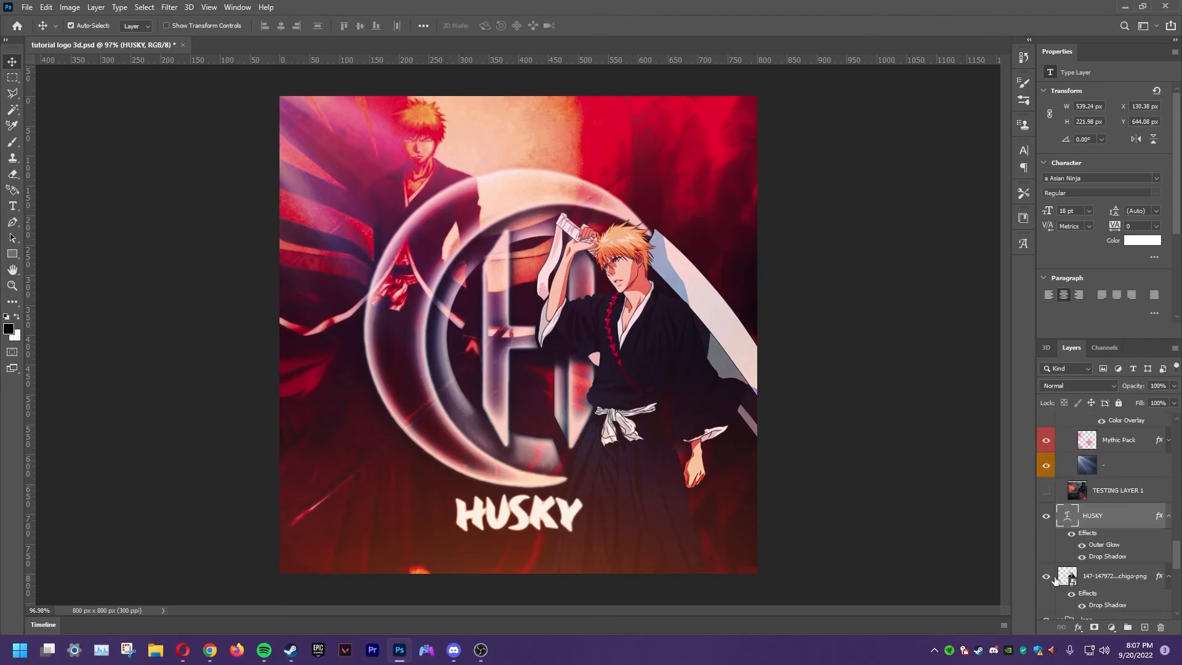
{"action": "scroll", "coordinate": [1066, 565], "scroll_direction": "up", "scroll_amount": 3}
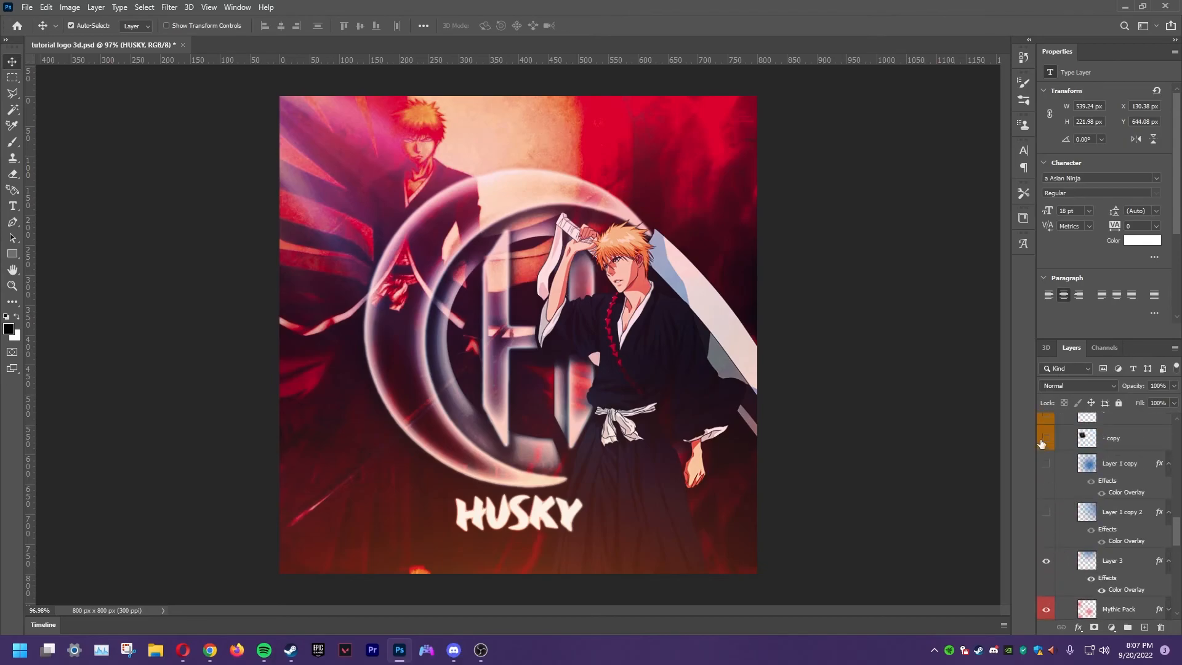
{"action": "scroll", "coordinate": [1047, 521], "scroll_direction": "up", "scroll_amount": 3}
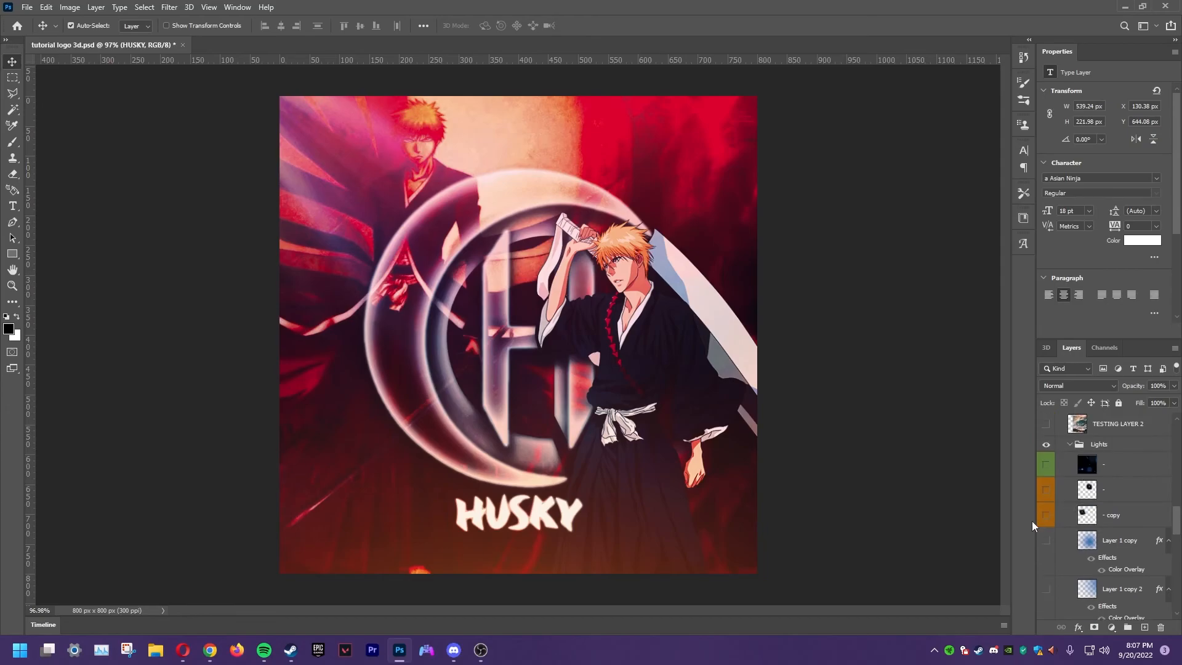
{"action": "left_click", "coordinate": [1047, 491]}
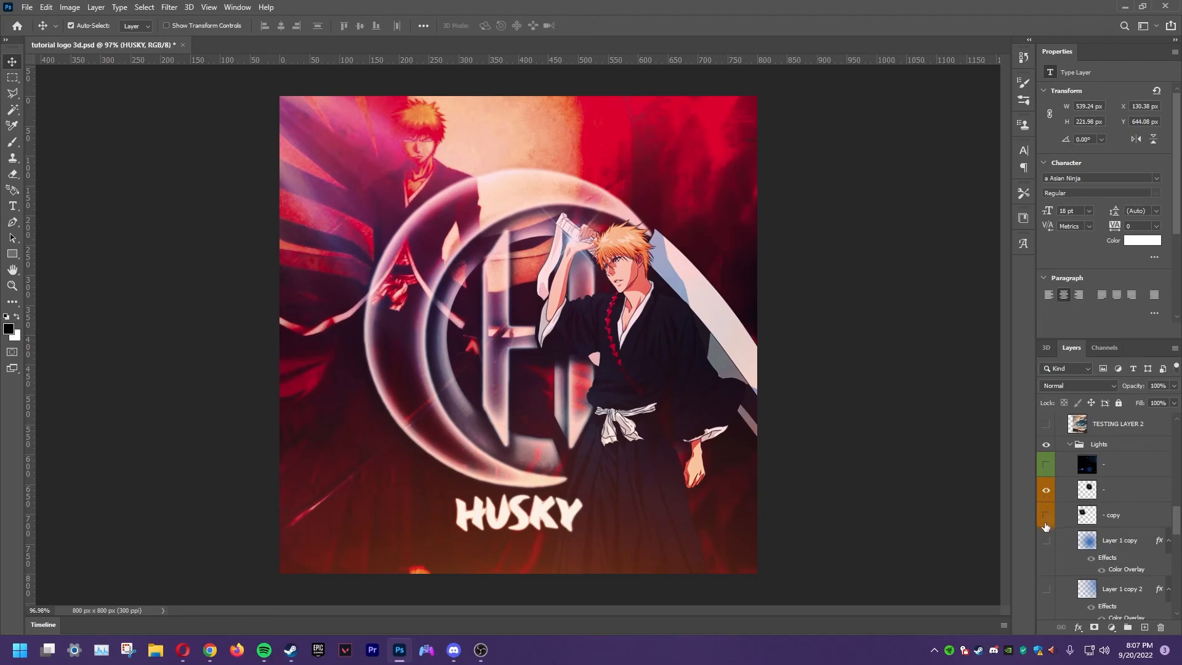
{"action": "left_click", "coordinate": [1046, 522]}
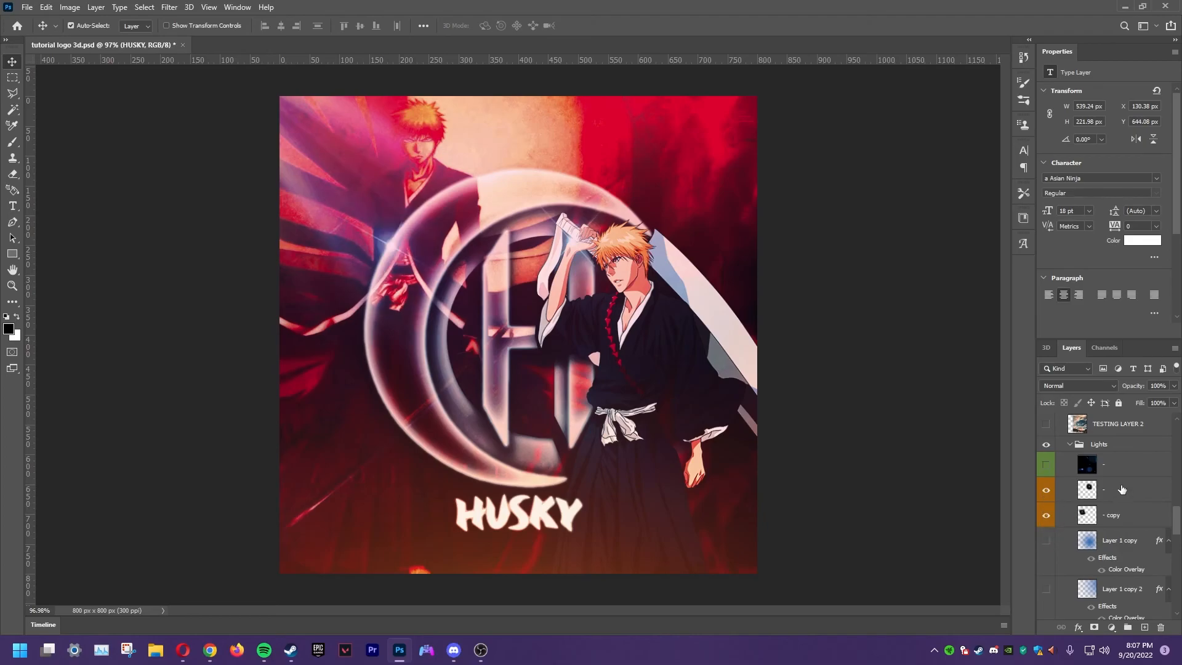
{"action": "left_click", "coordinate": [1047, 490]}
{"action": "left_click", "coordinate": [1047, 516]}
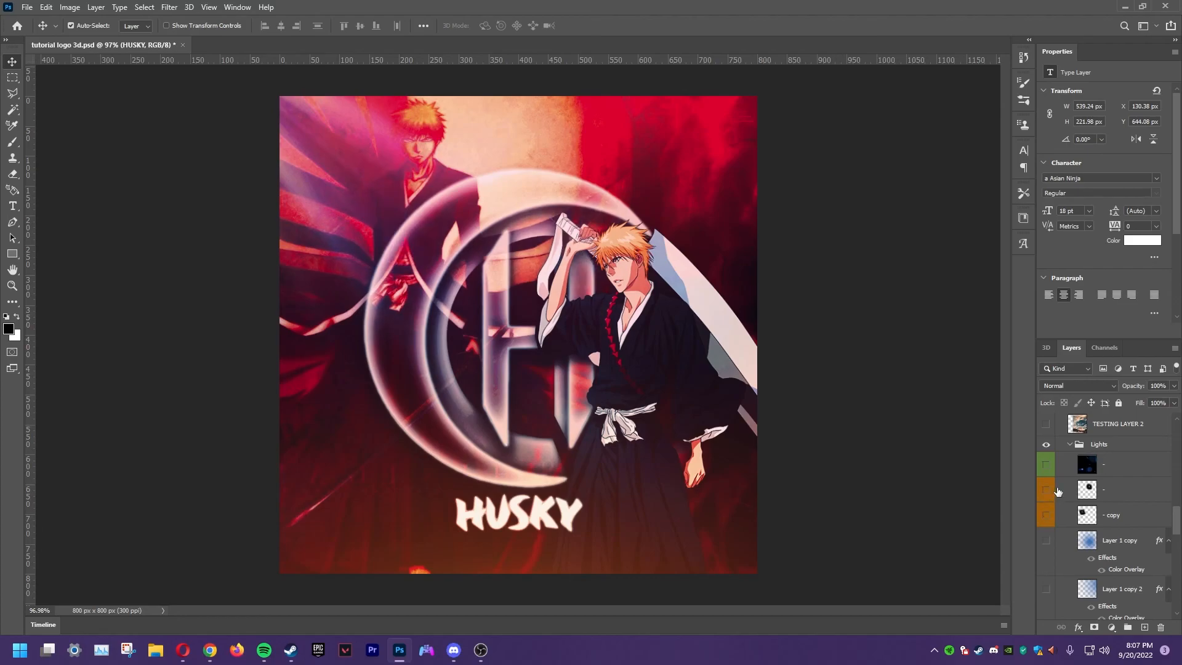